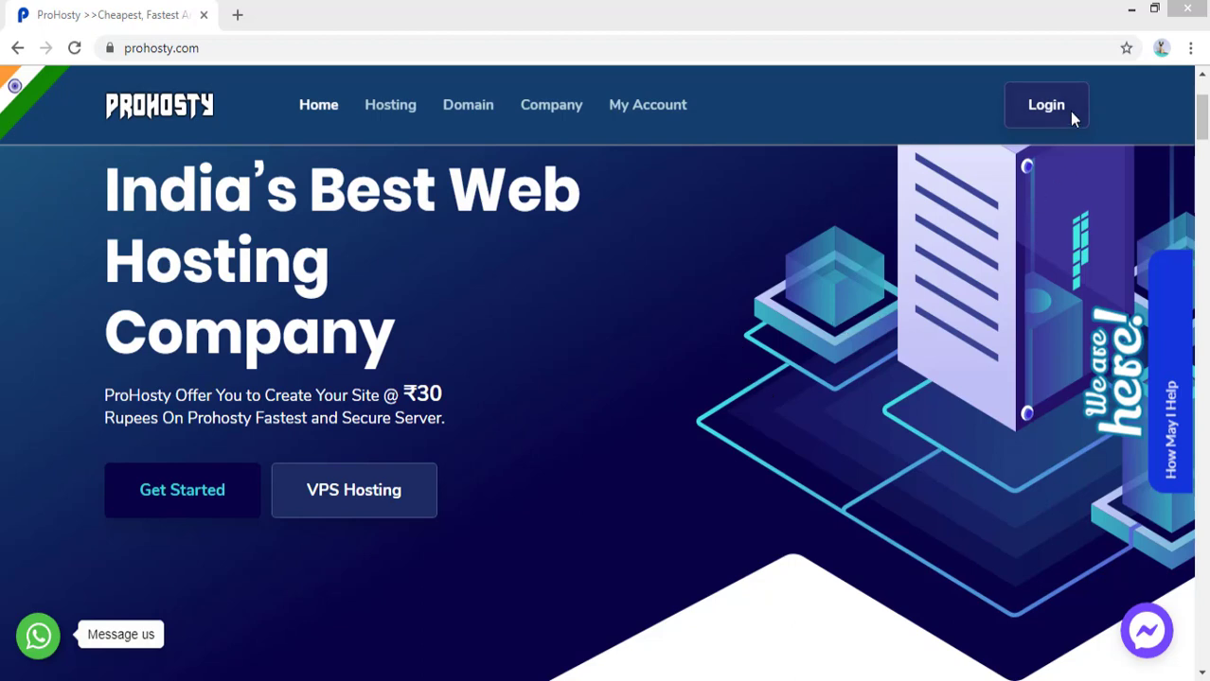
- Open the client area and look over the active products and the entries under Services
click(1049, 125)
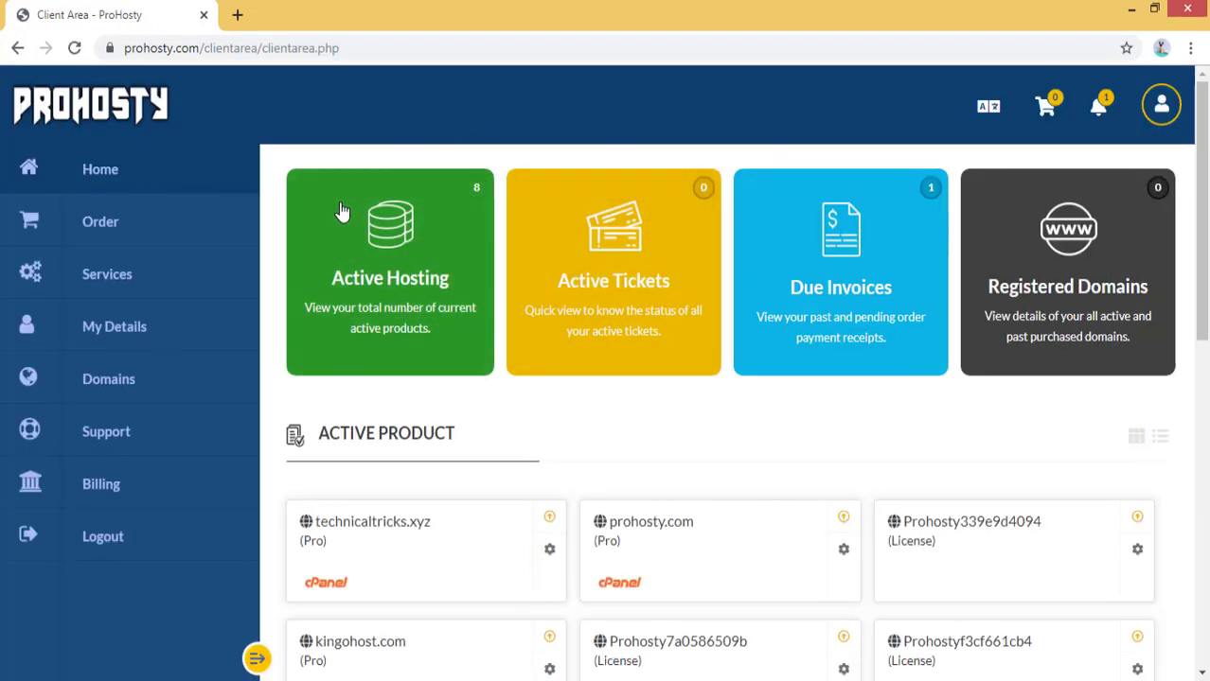
scroll(473, 278, down, 2)
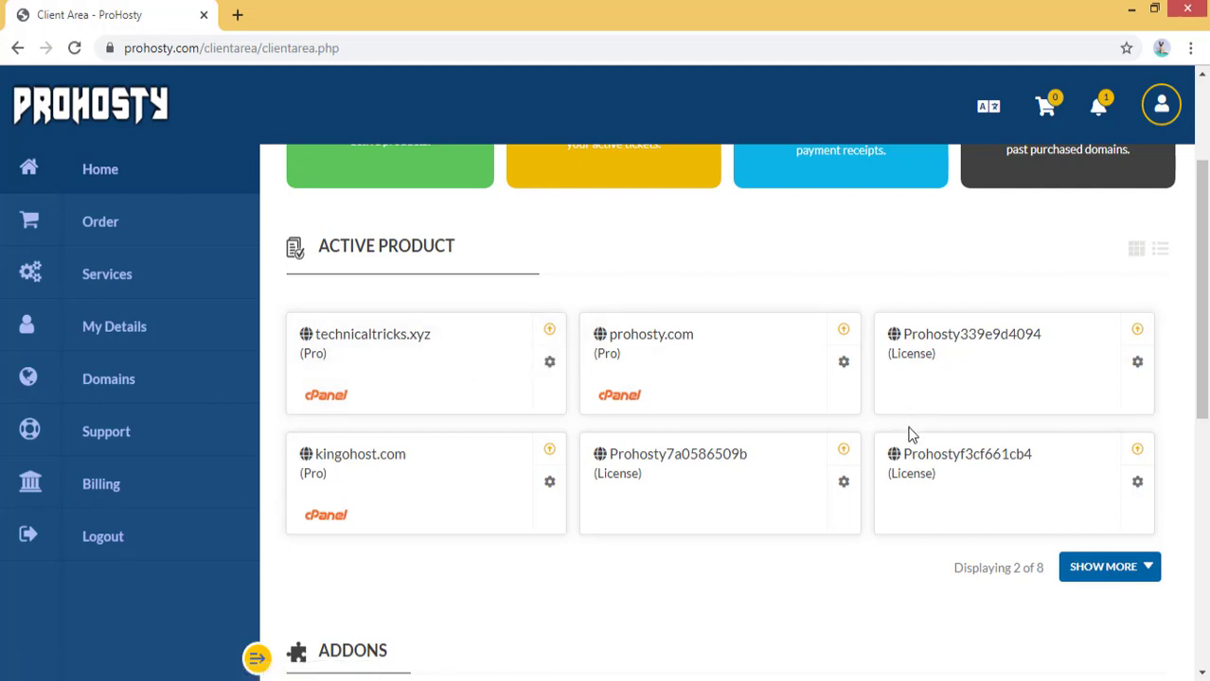
click(154, 281)
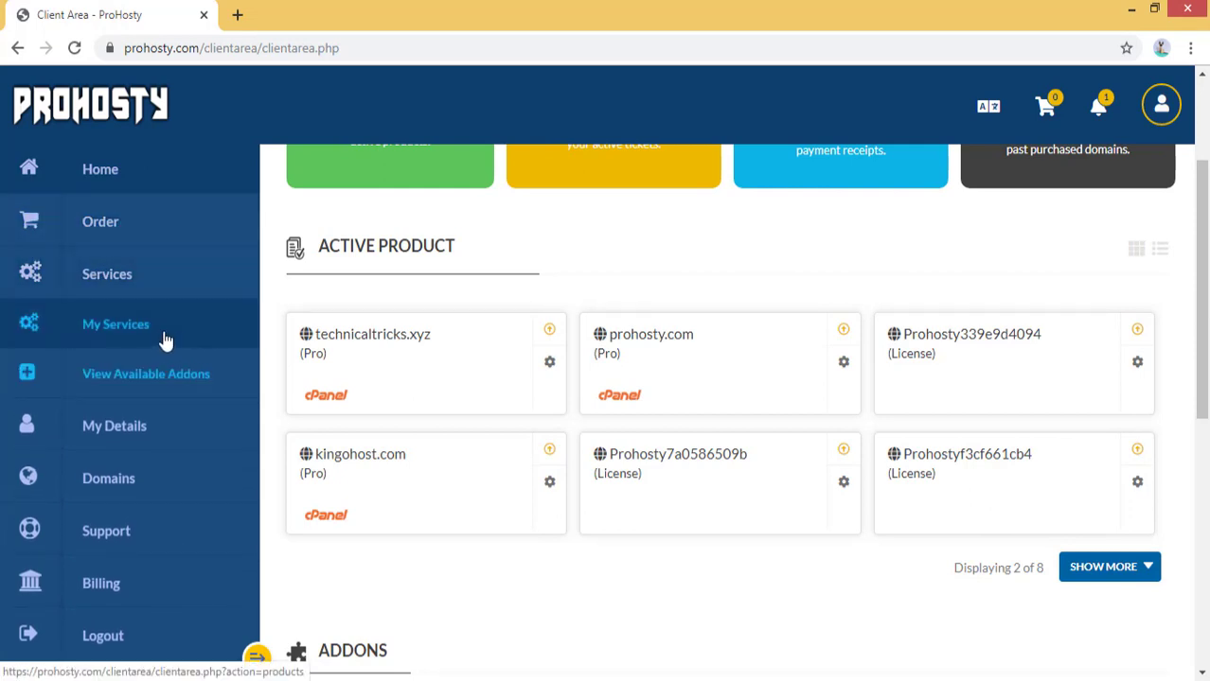
- Open the My Details page and review the account and contact information
click(155, 431)
scroll(157, 434, down, 1)
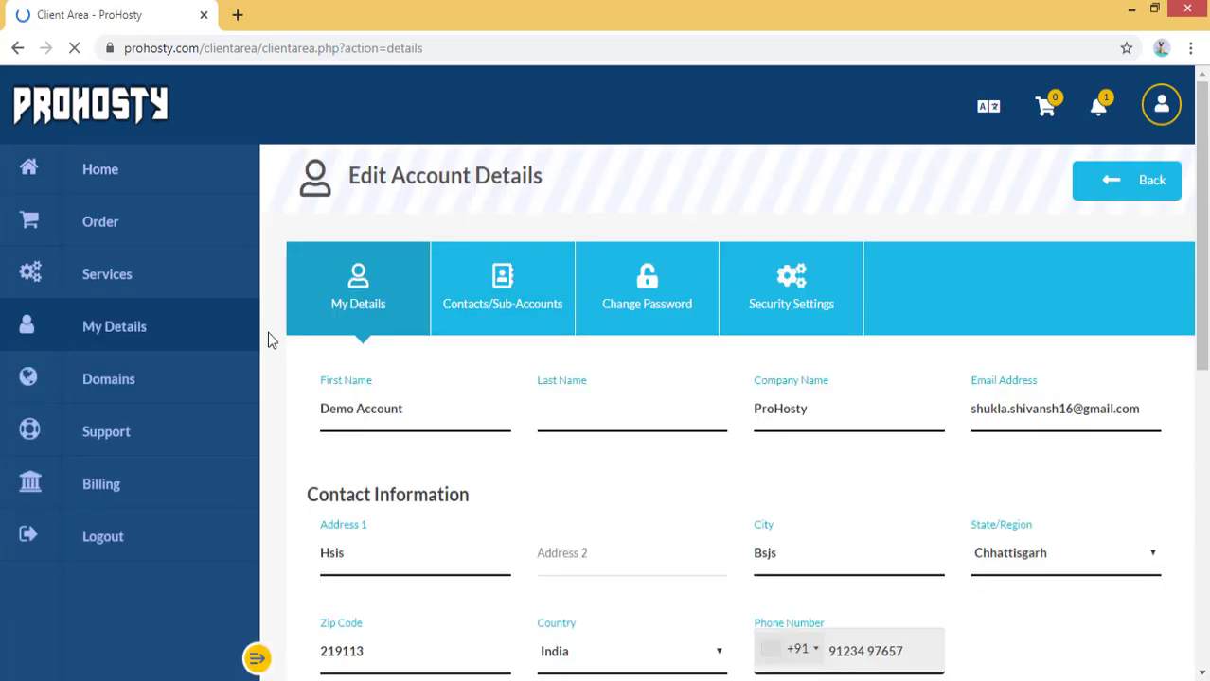
scroll(883, 549, down, 1)
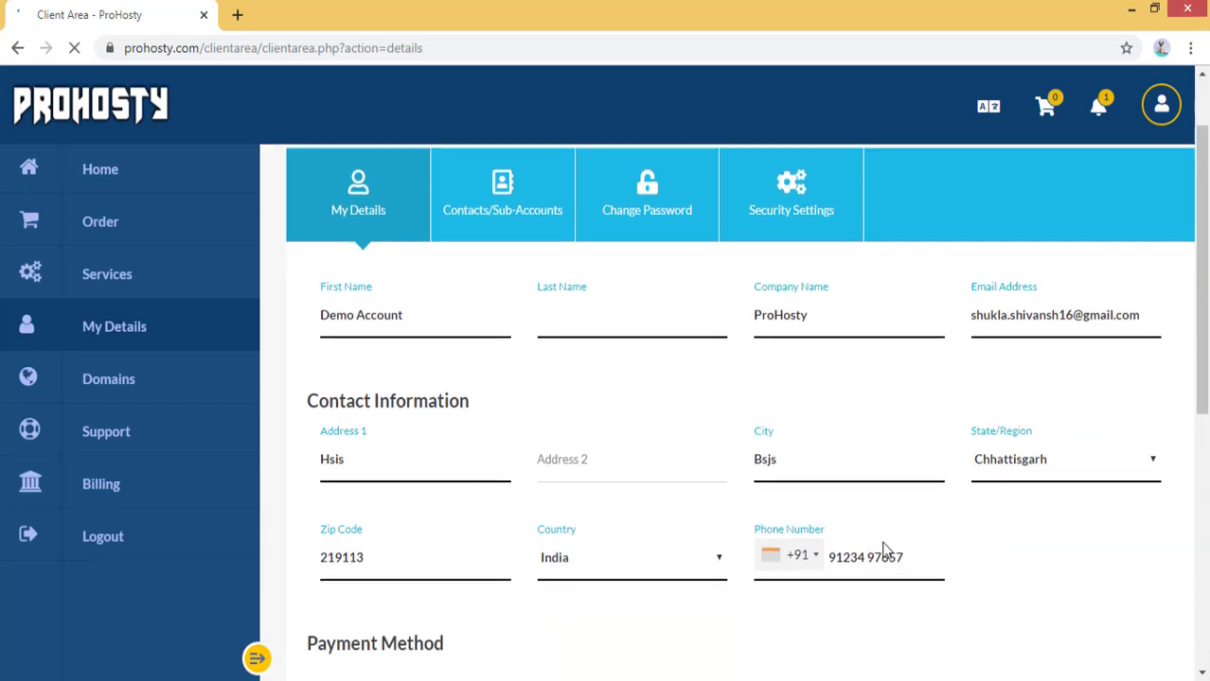
scroll(363, 258, up, 1)
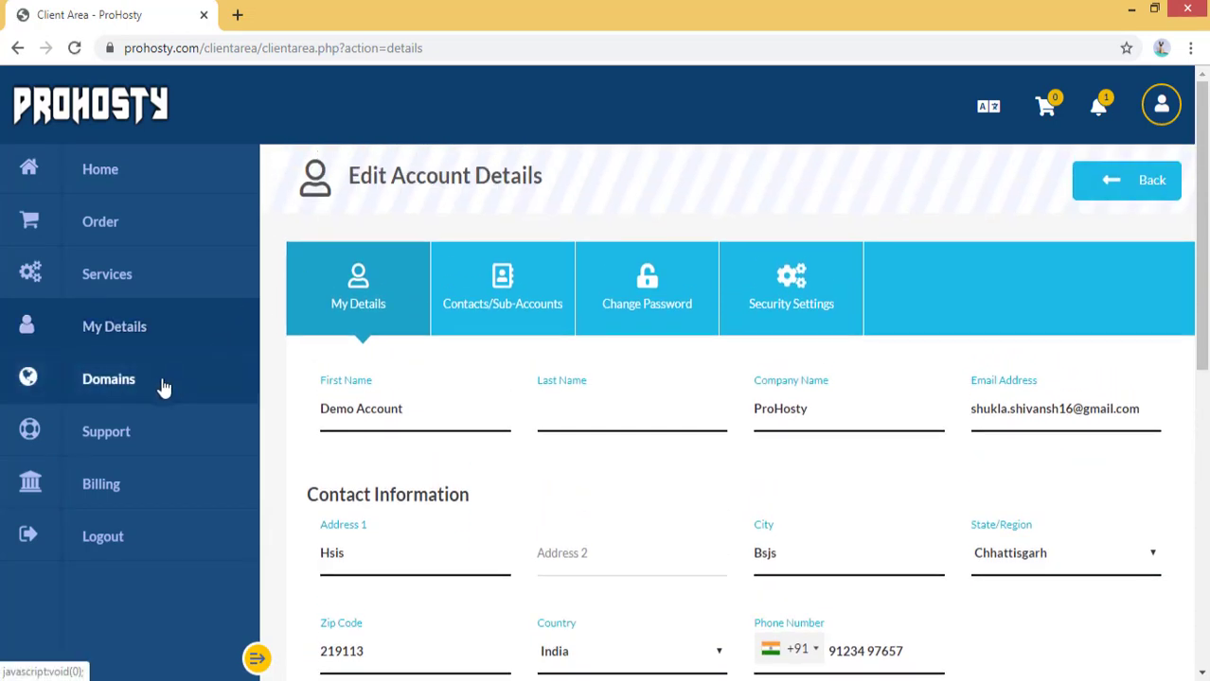
- Open the support tickets list and look over its records
click(151, 435)
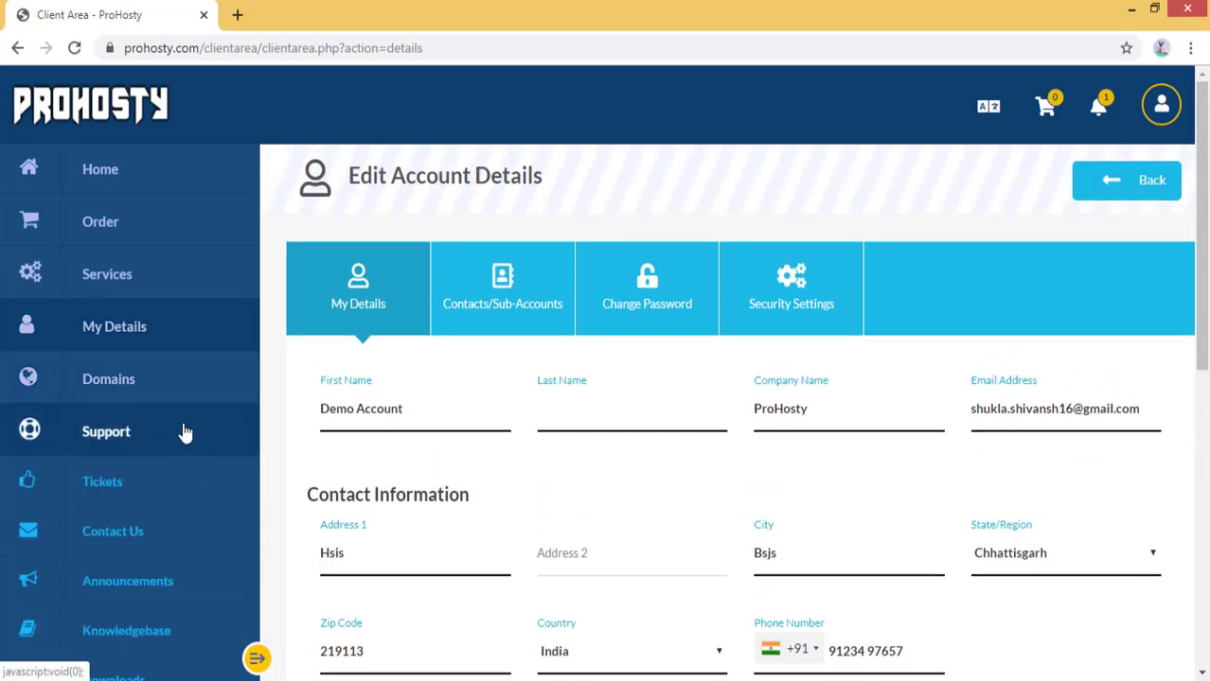
scroll(186, 434, down, 1)
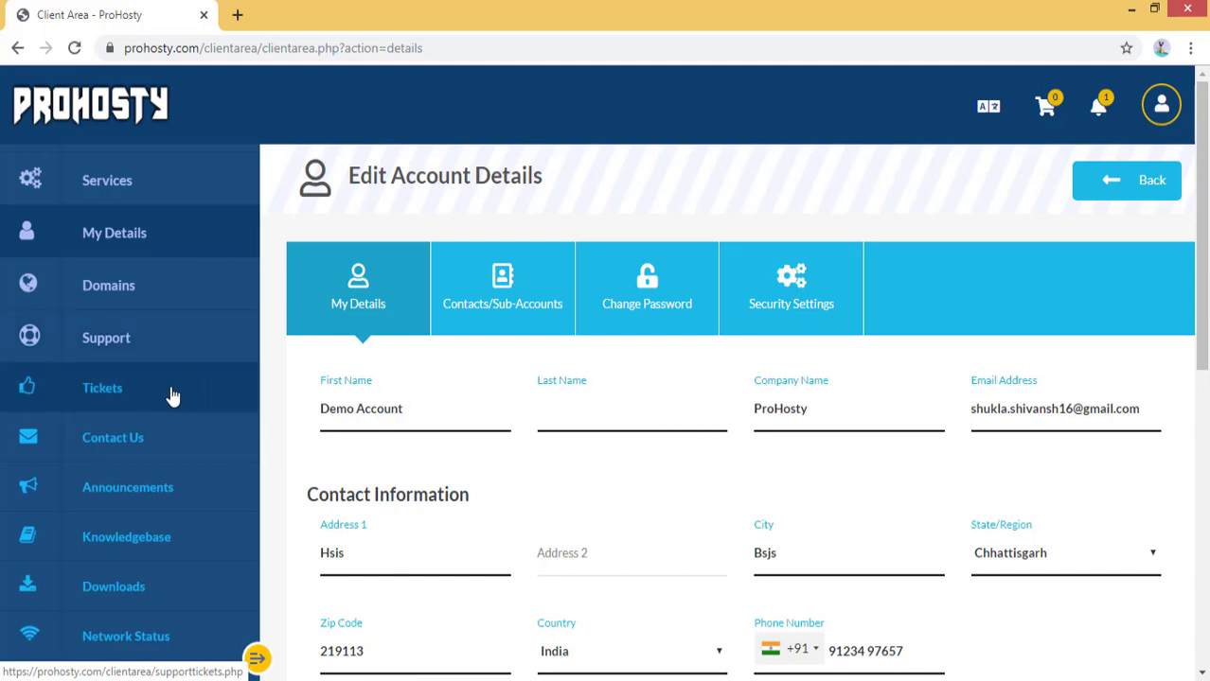
click(123, 399)
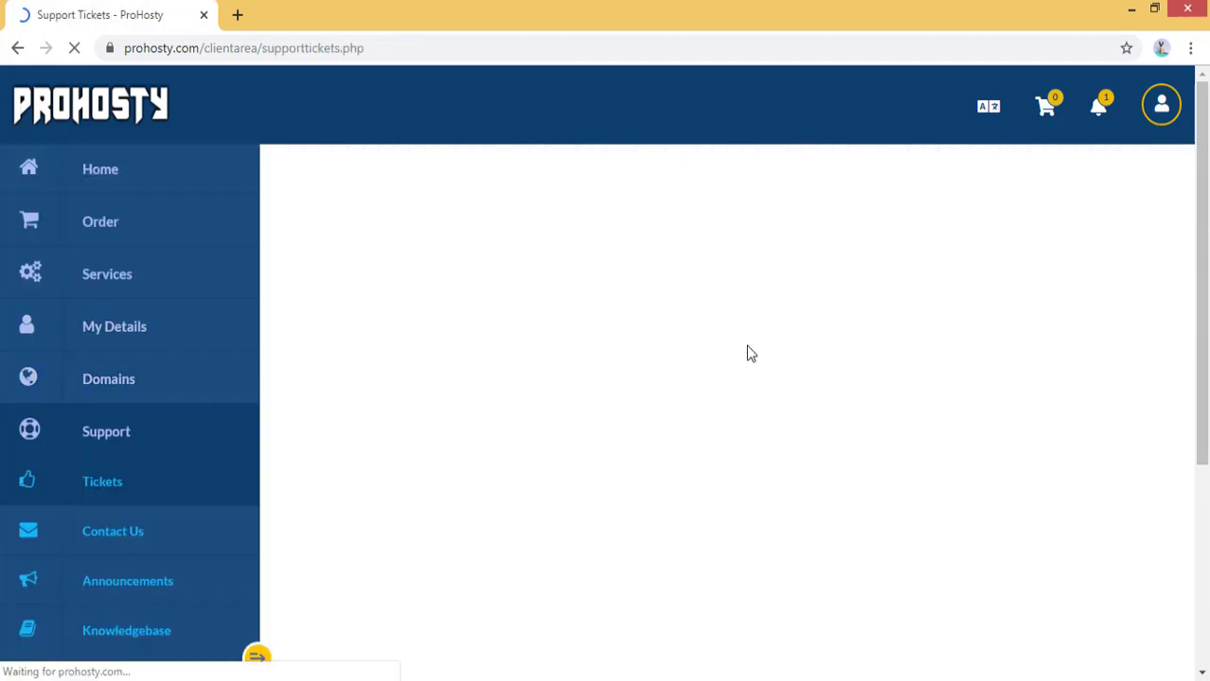
scroll(123, 563, down, 2)
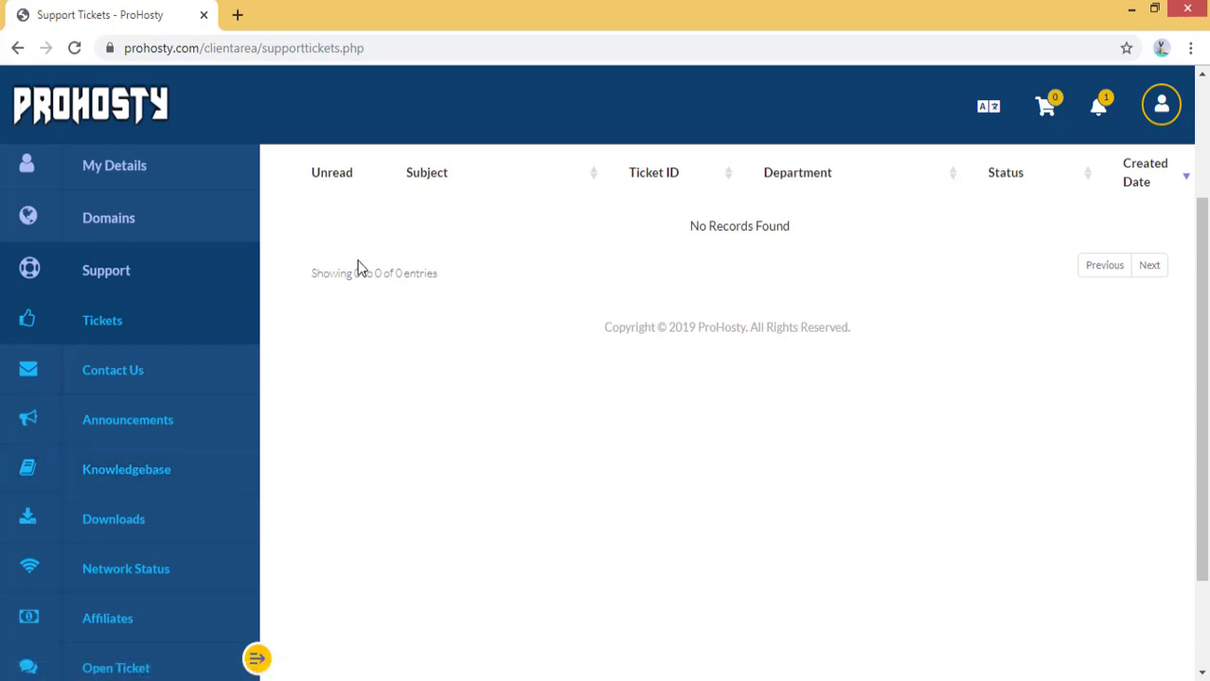
drag(356, 269, 615, 271)
click(747, 284)
scroll(411, 366, down, 2)
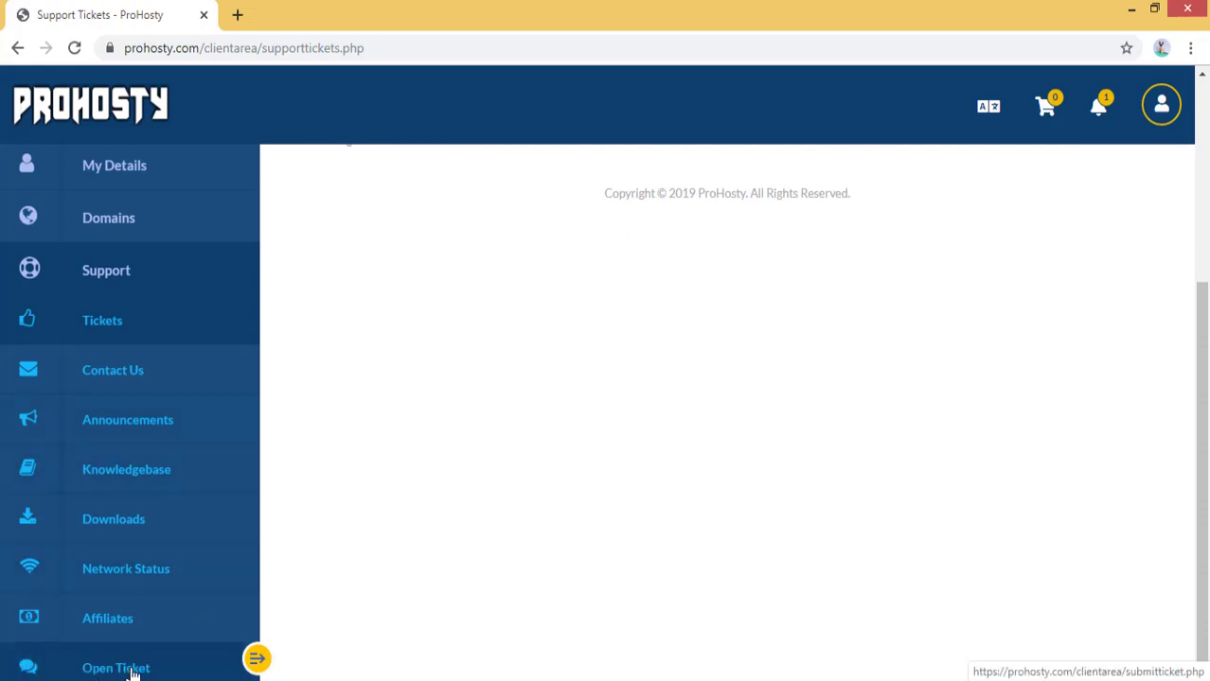
- Open the ticket submission page and look over the departments available for a new ticket
click(131, 670)
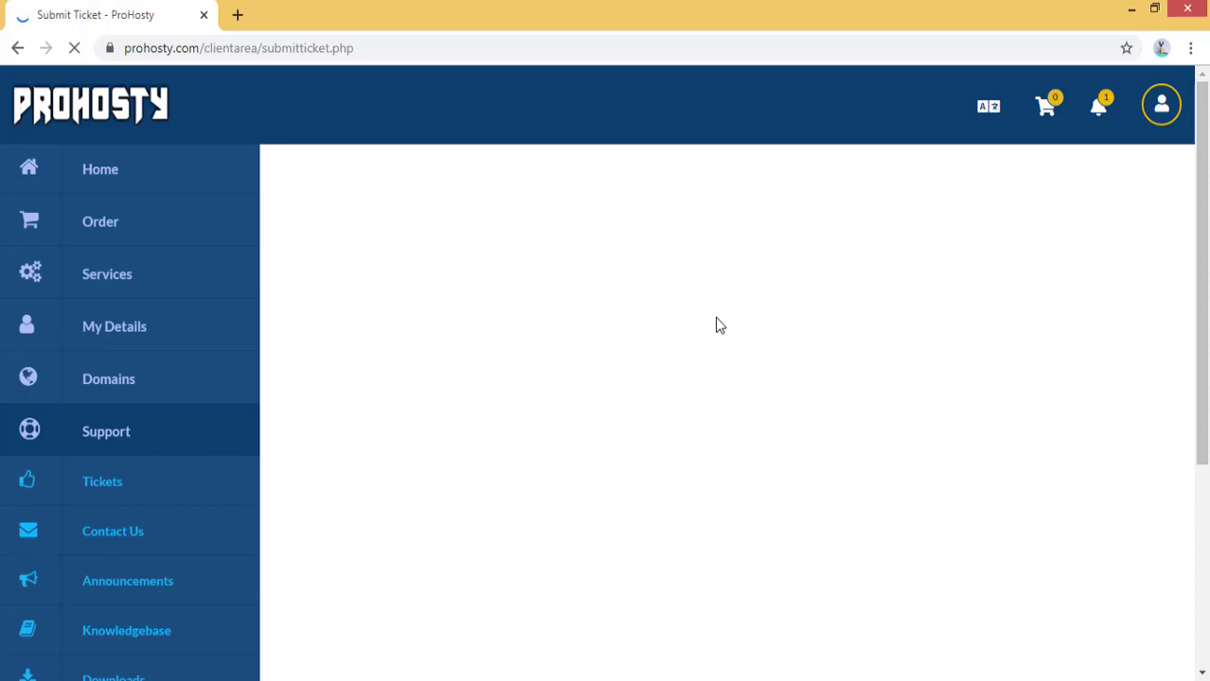
scroll(243, 430, down, 3)
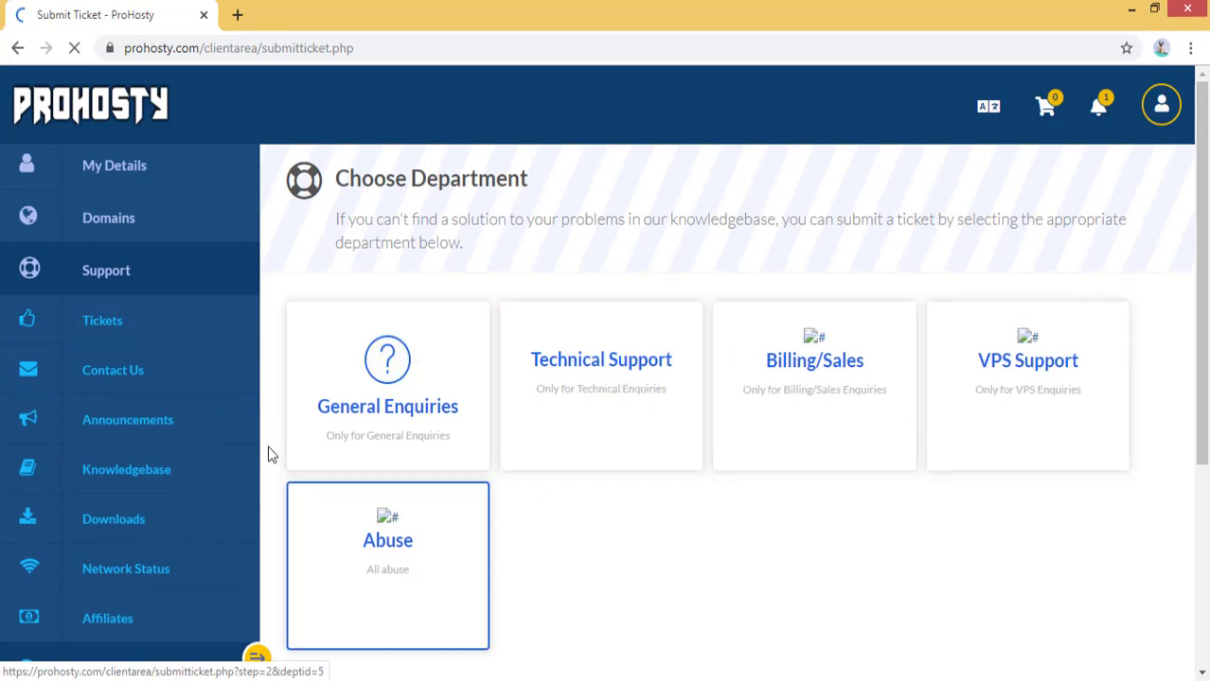
scroll(208, 365, up, 3)
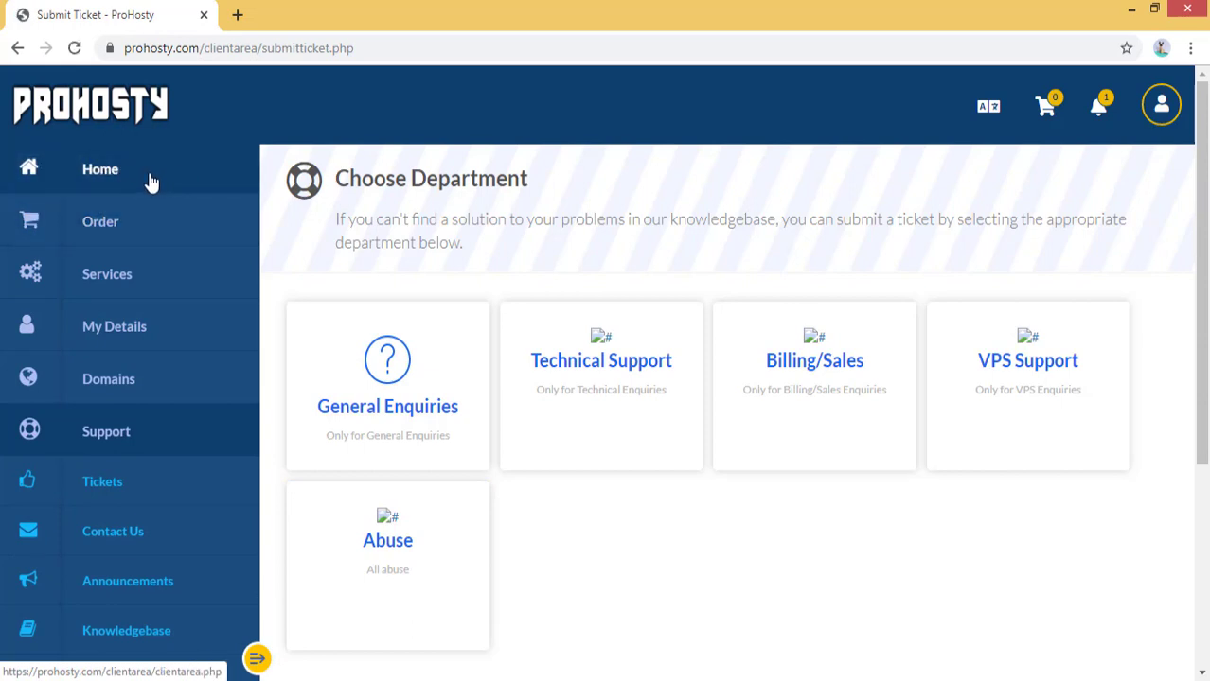
- Return to the client area home page and collapse the side navigation to icons only
click(111, 185)
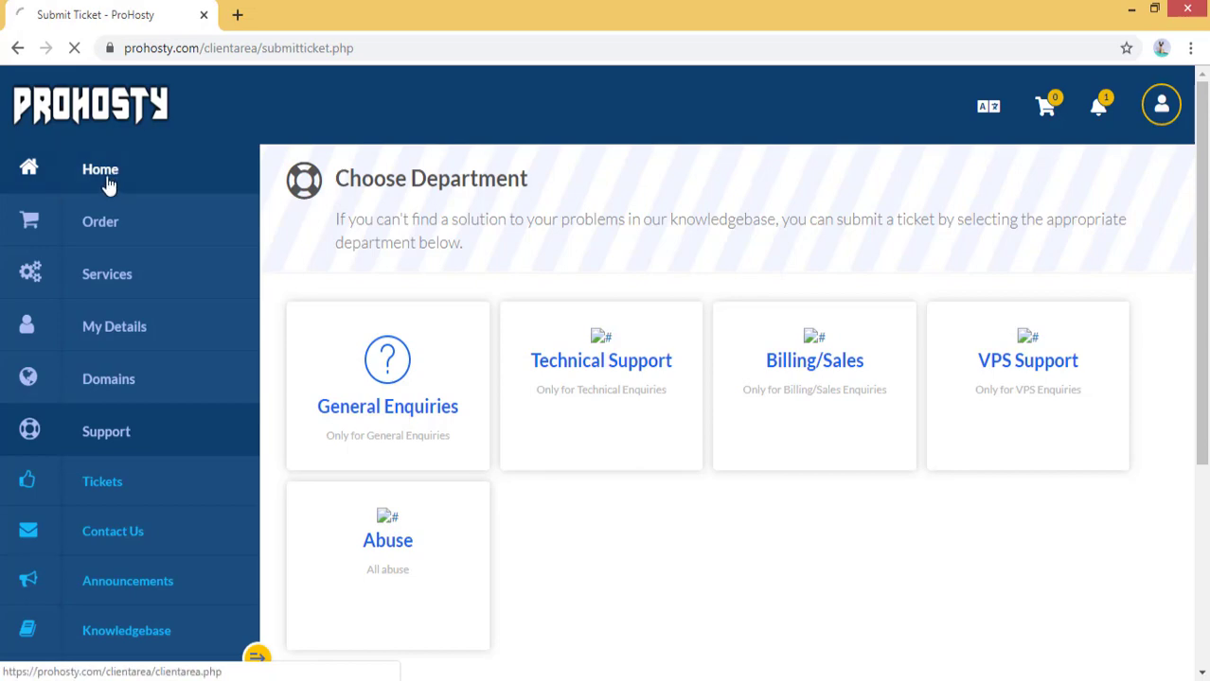
scroll(213, 181, down, 2)
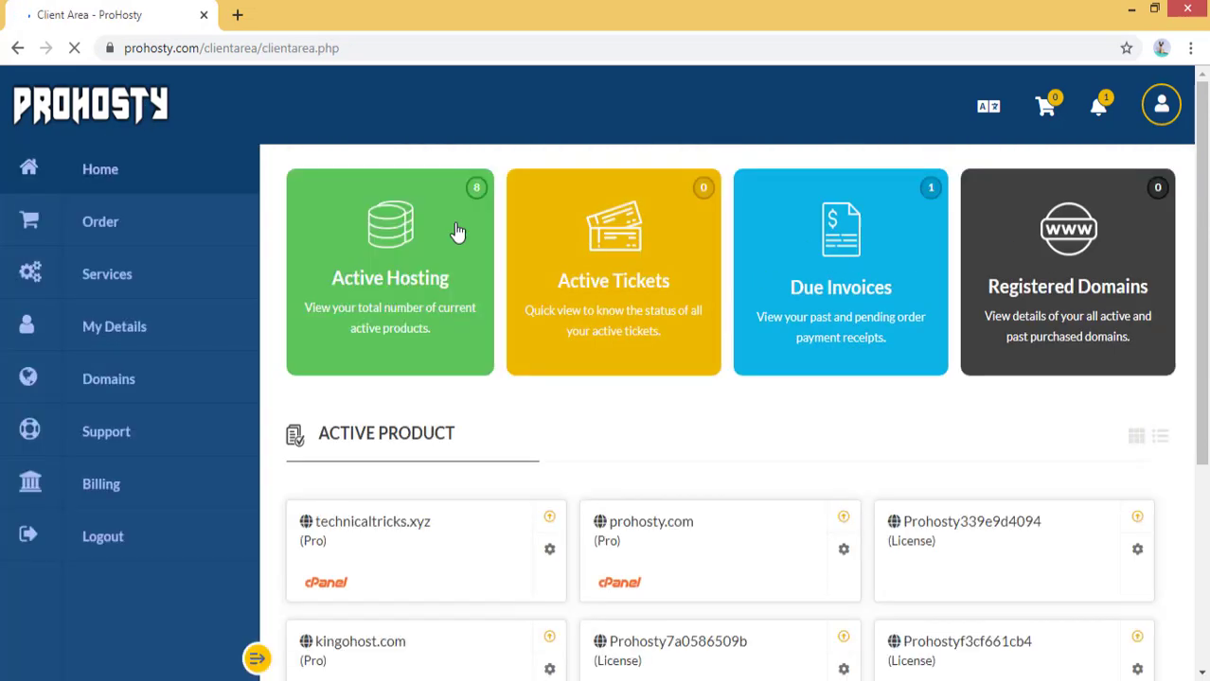
scroll(559, 394, down, 2)
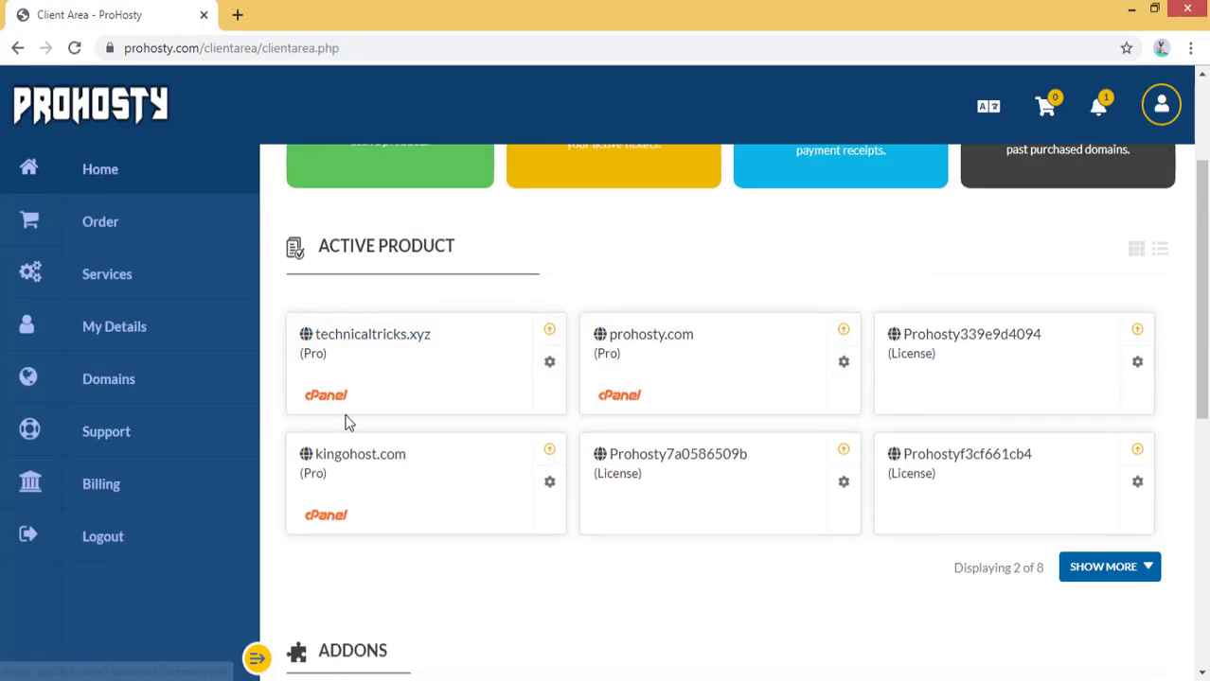
click(258, 660)
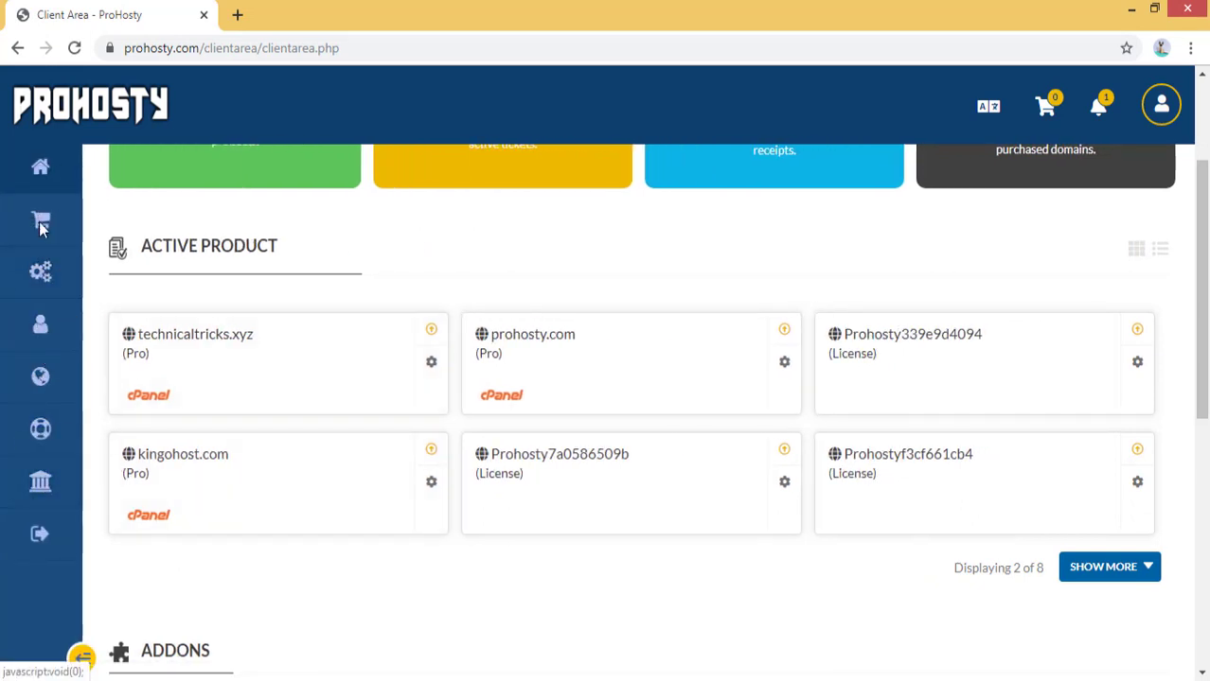
scroll(317, 406, up, 2)
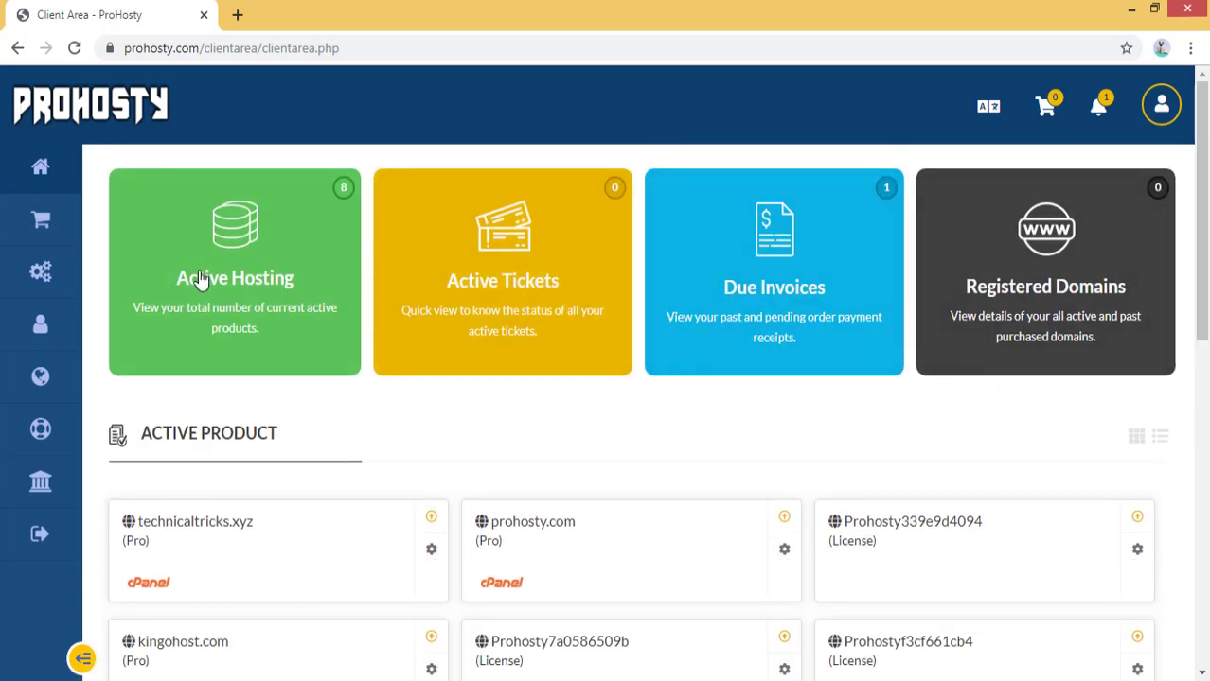
- Open the Active Hosting services list and go to the management page of kingohost.com
right_click(274, 273)
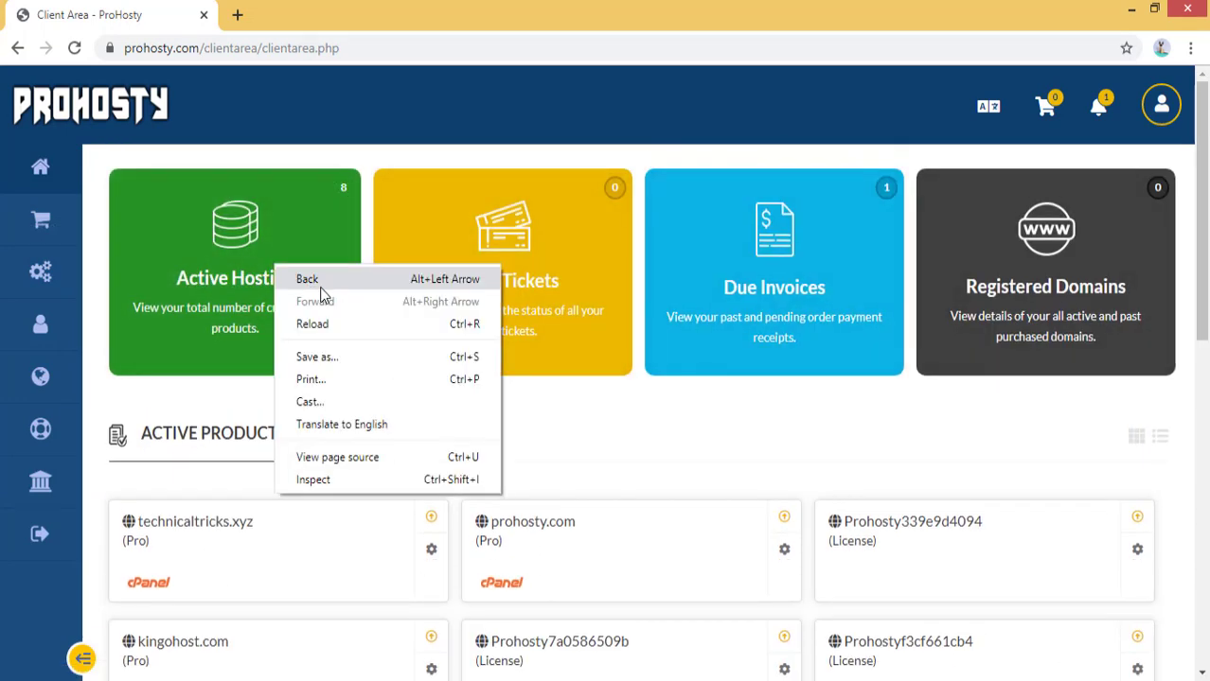
key(F5)
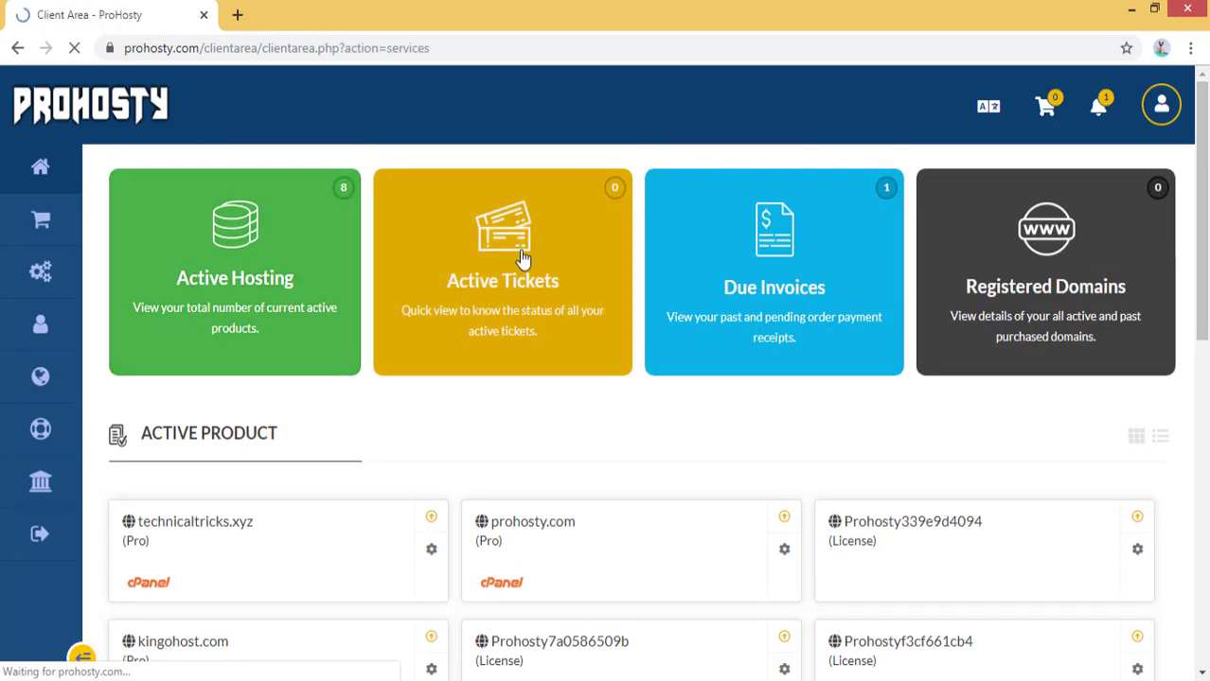
scroll(341, 331, down, 1)
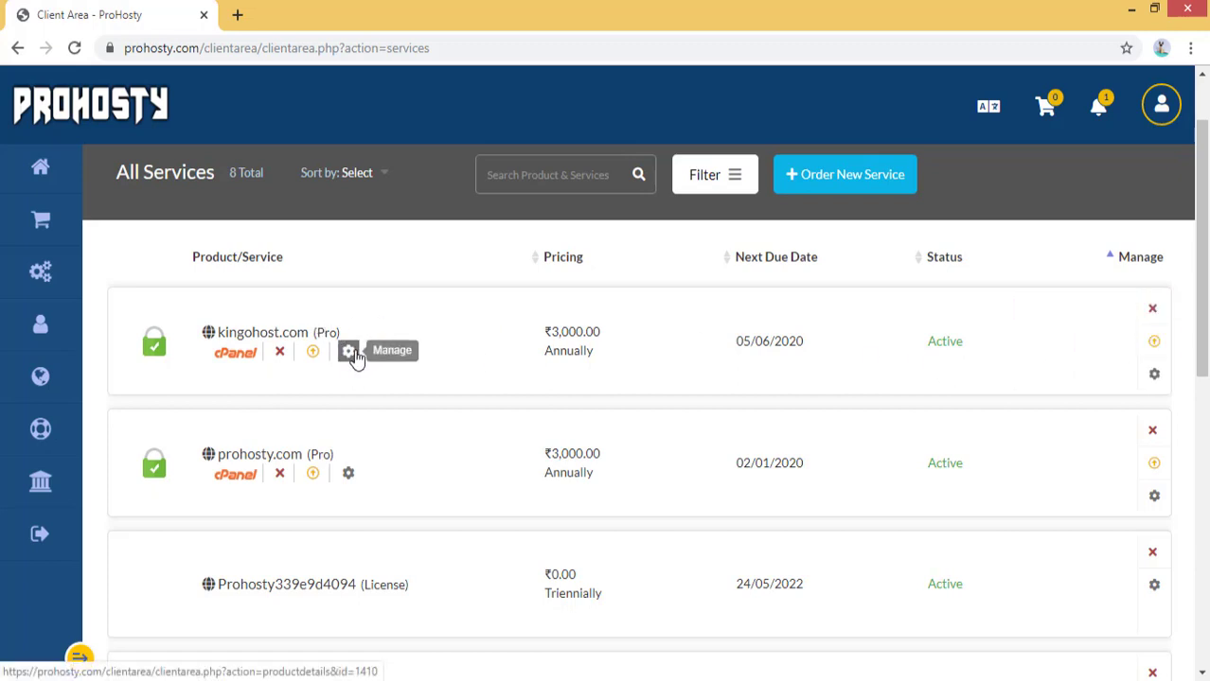
click(359, 356)
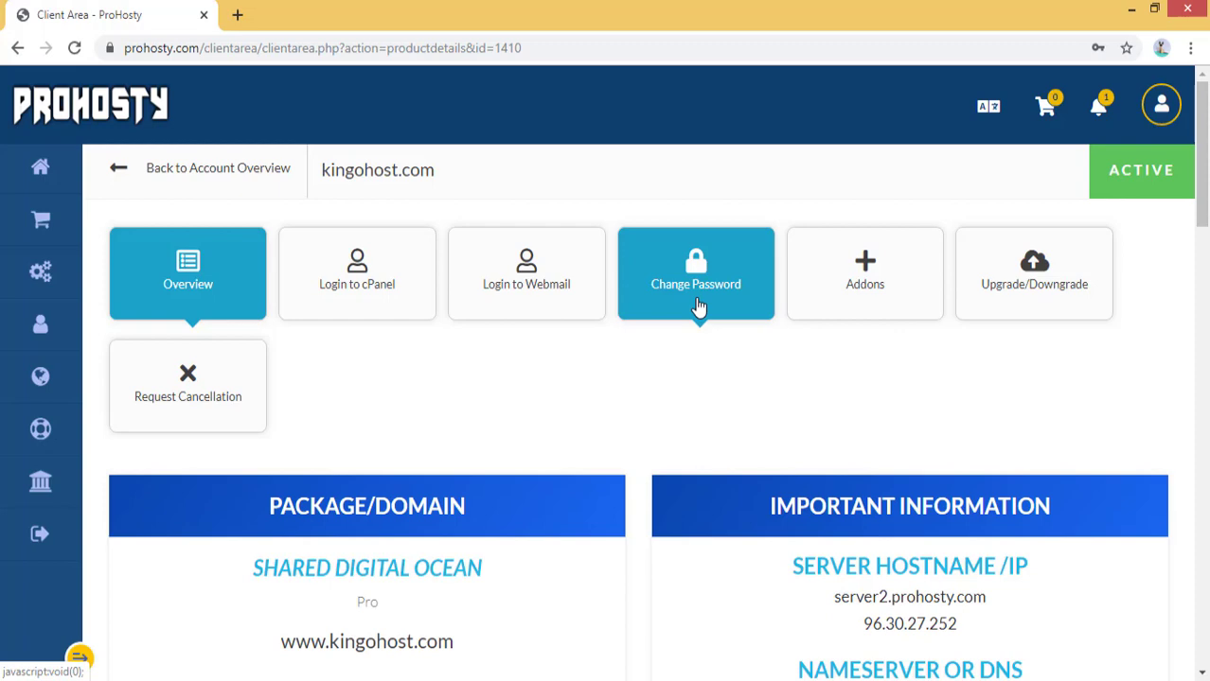
- Review the package, server and nameserver details in the kingohost.com overview
scroll(689, 320, down, 1)
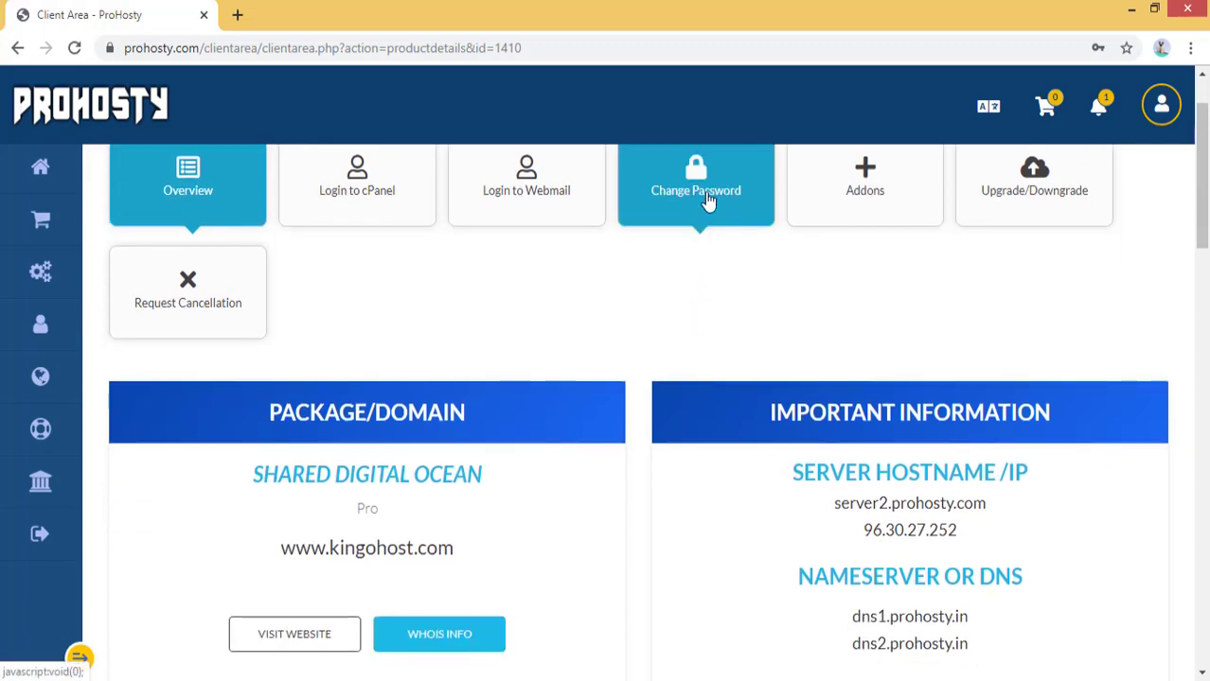
scroll(708, 214, down, 3)
scroll(775, 302, down, 3)
scroll(774, 245, up, 7)
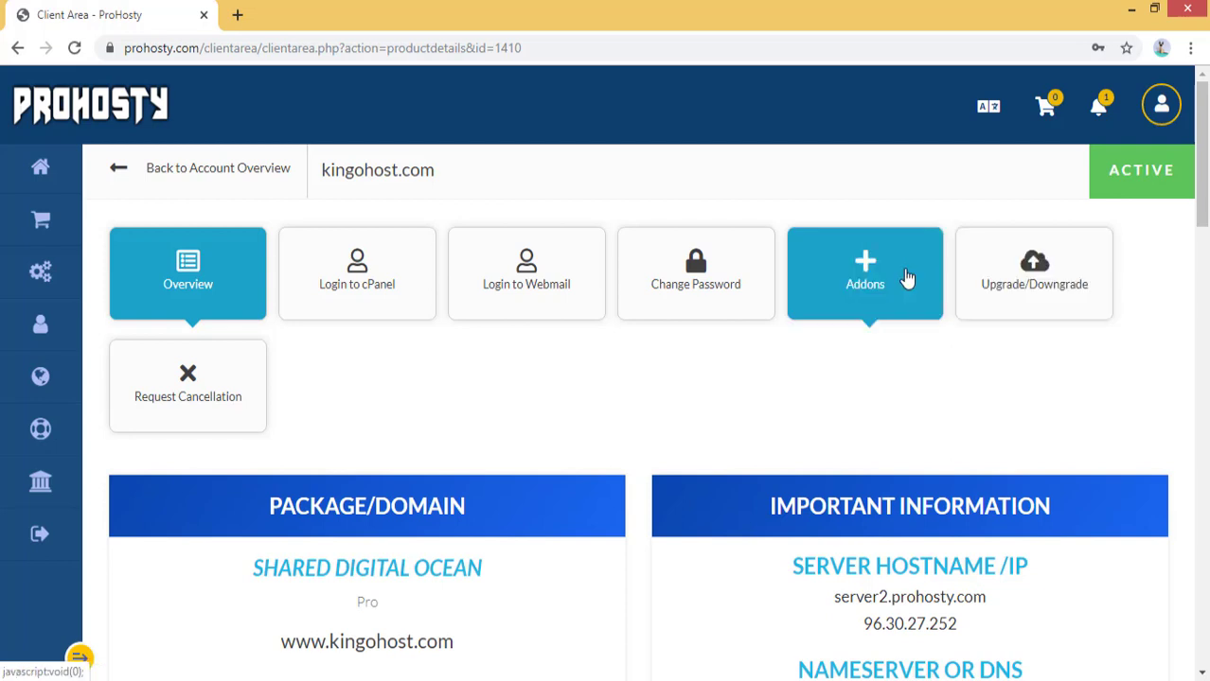
- Open the Change Password form for kingohost.com and review its new password fields and password tips
click(746, 272)
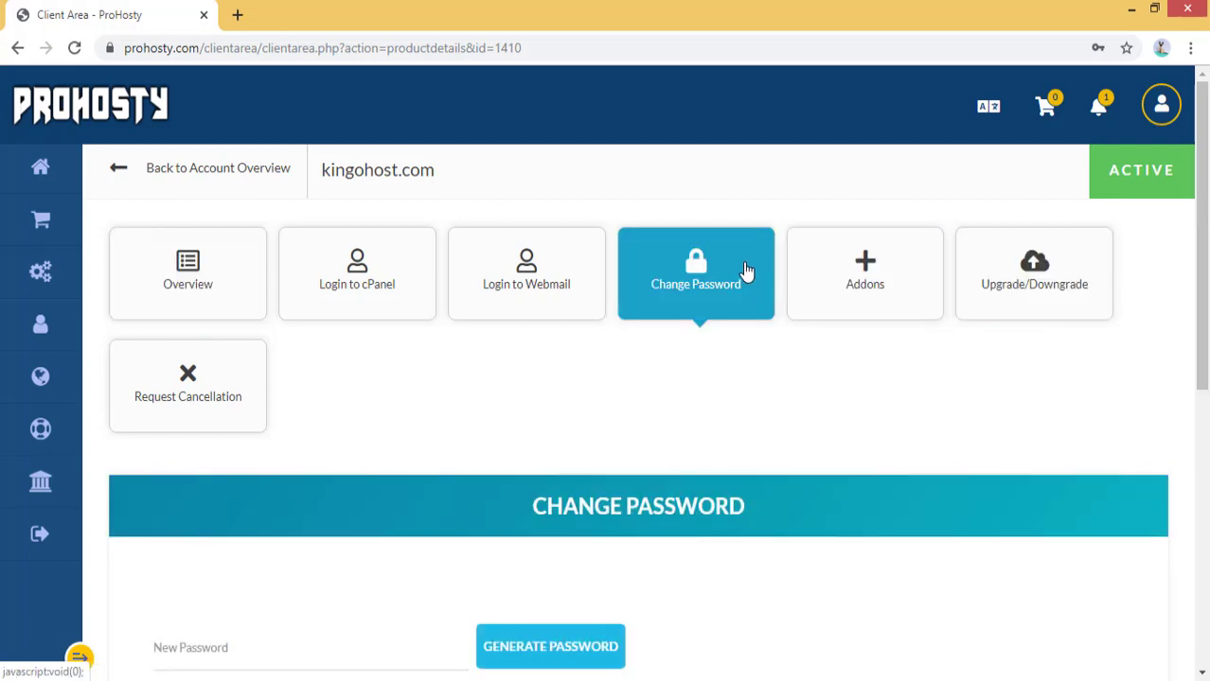
scroll(724, 251, down, 2)
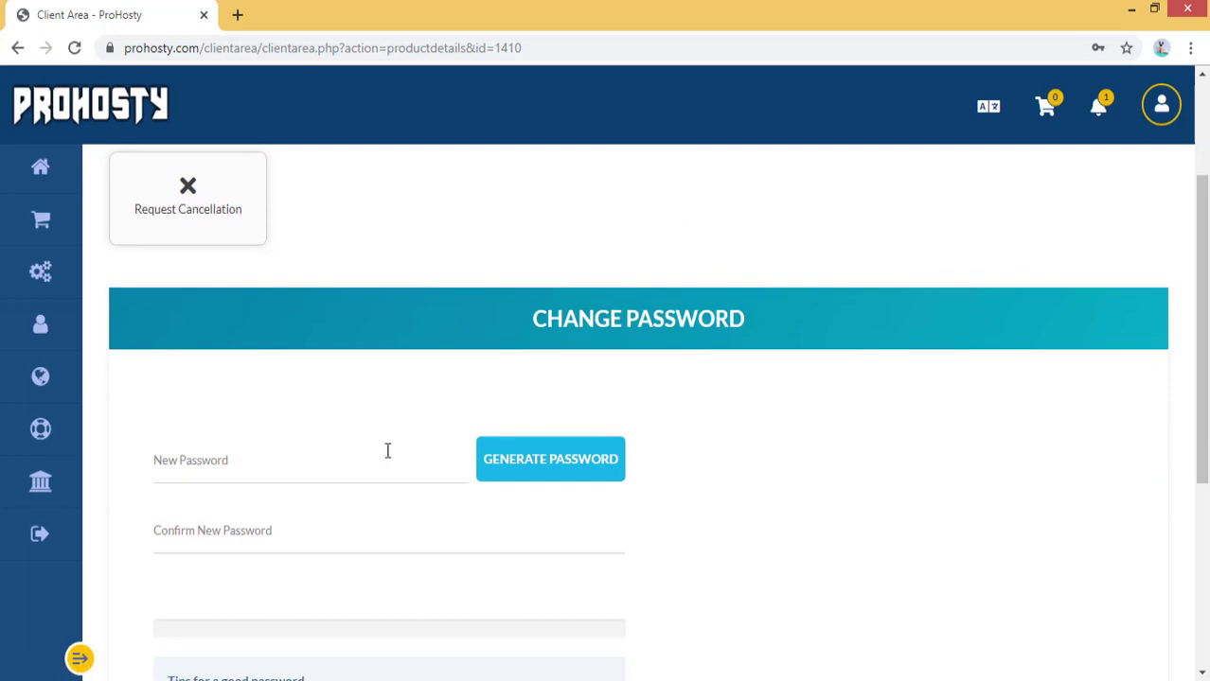
click(254, 468)
scroll(351, 396, down, 1)
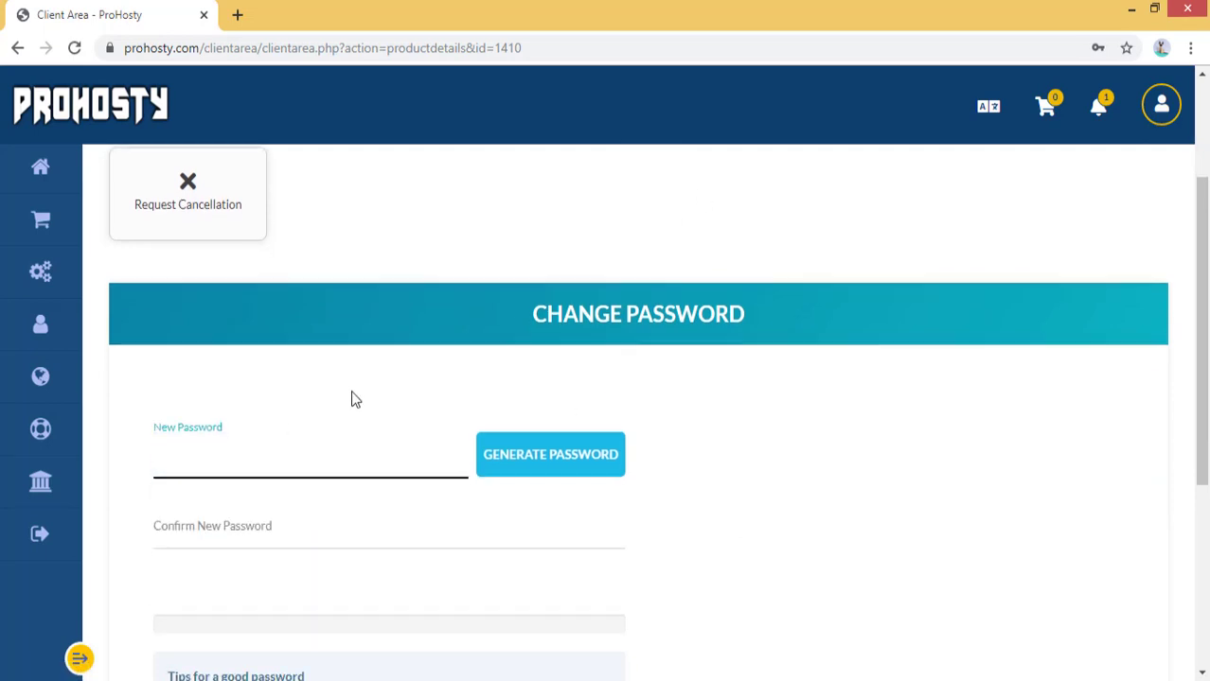
click(245, 436)
scroll(462, 462, down, 3)
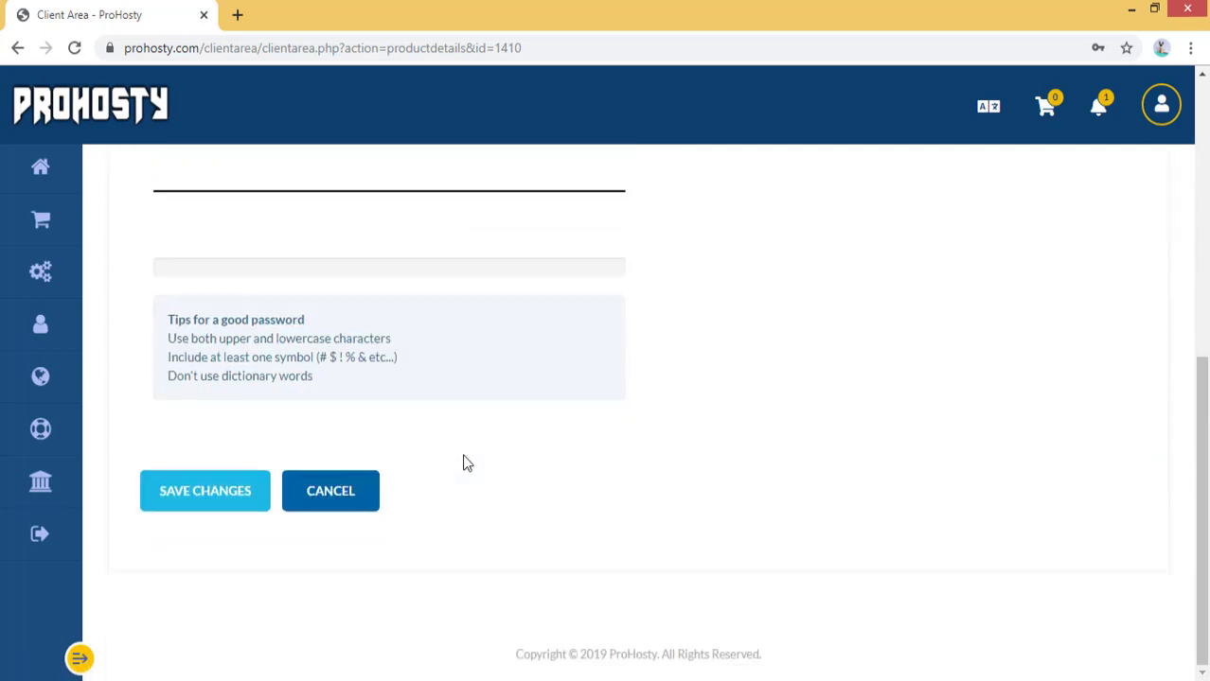
scroll(605, 411, up, 3)
- Generate a new password with length 16, copy it to the clipboard and close the generator without inserting it
click(611, 381)
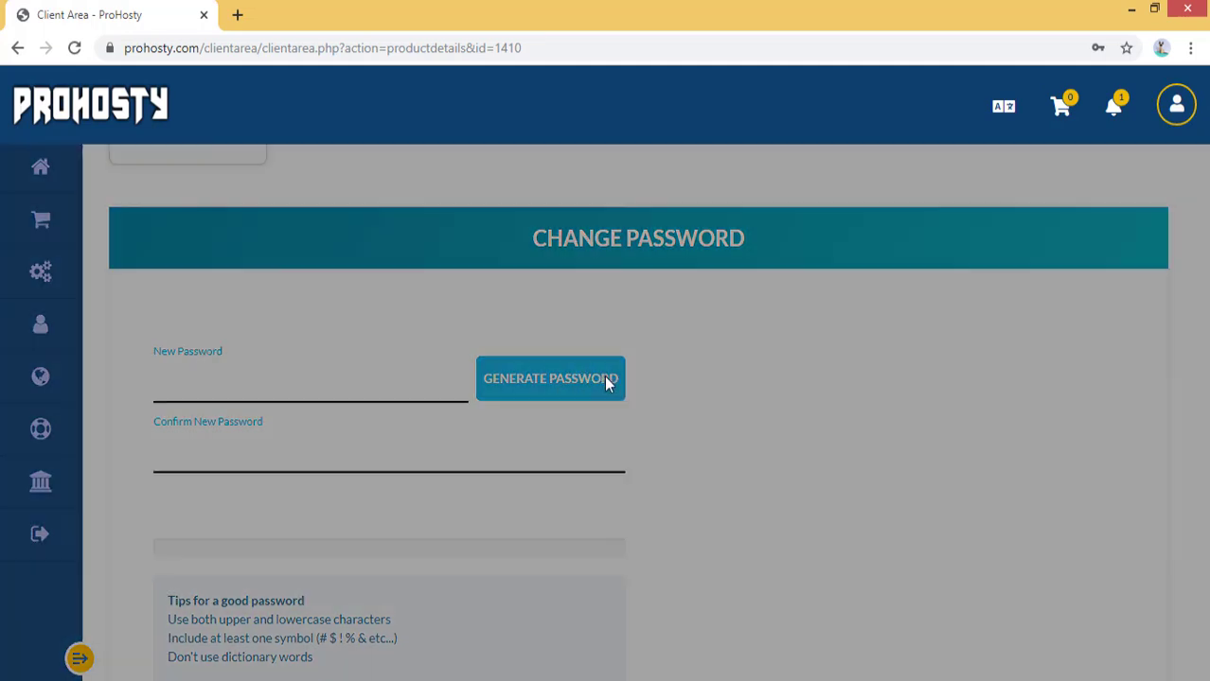
click(416, 390)
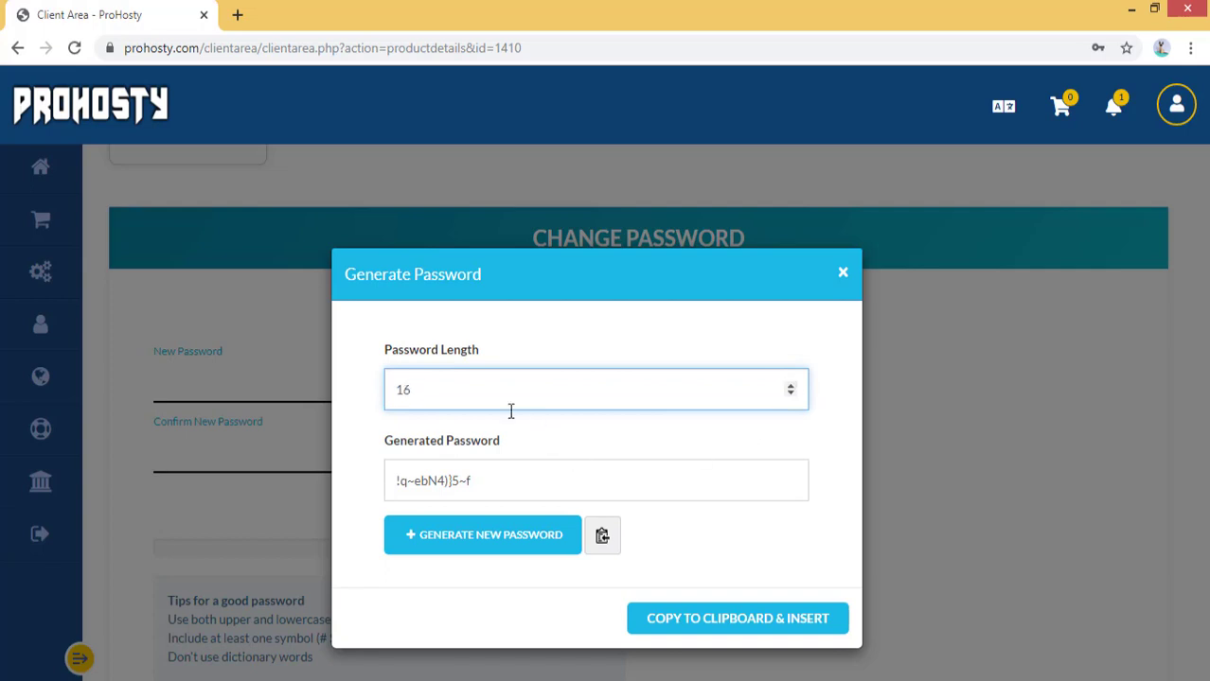
click(518, 525)
drag(498, 483, 378, 486)
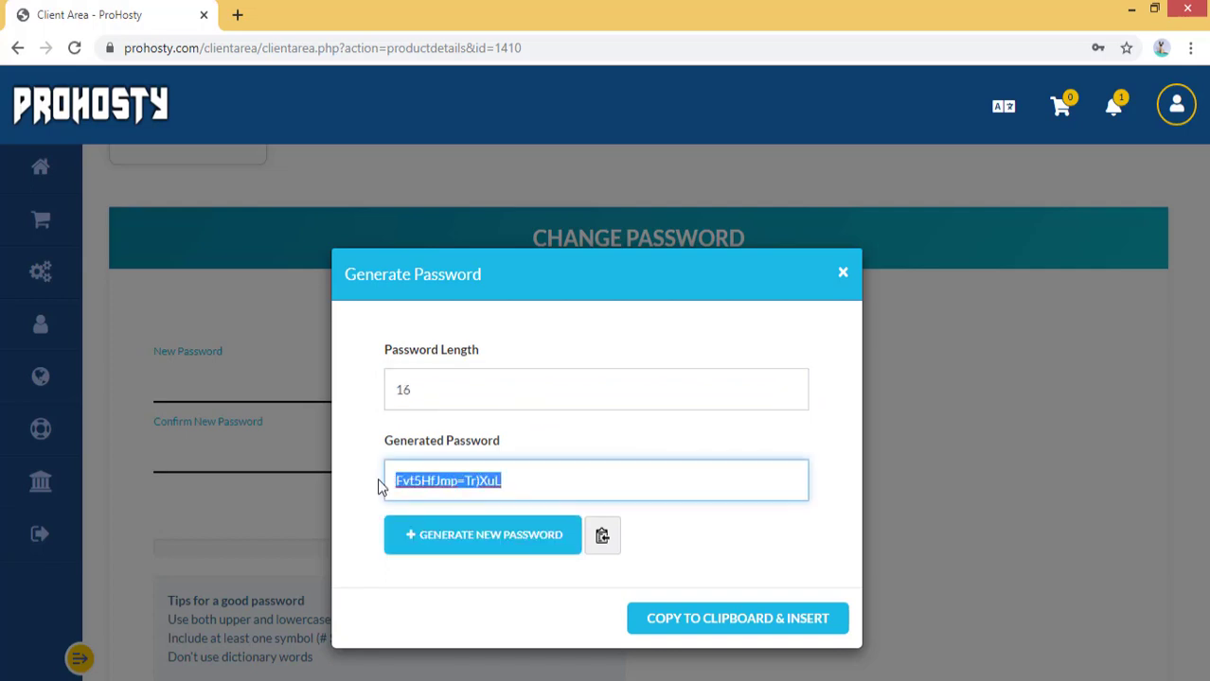
click(344, 461)
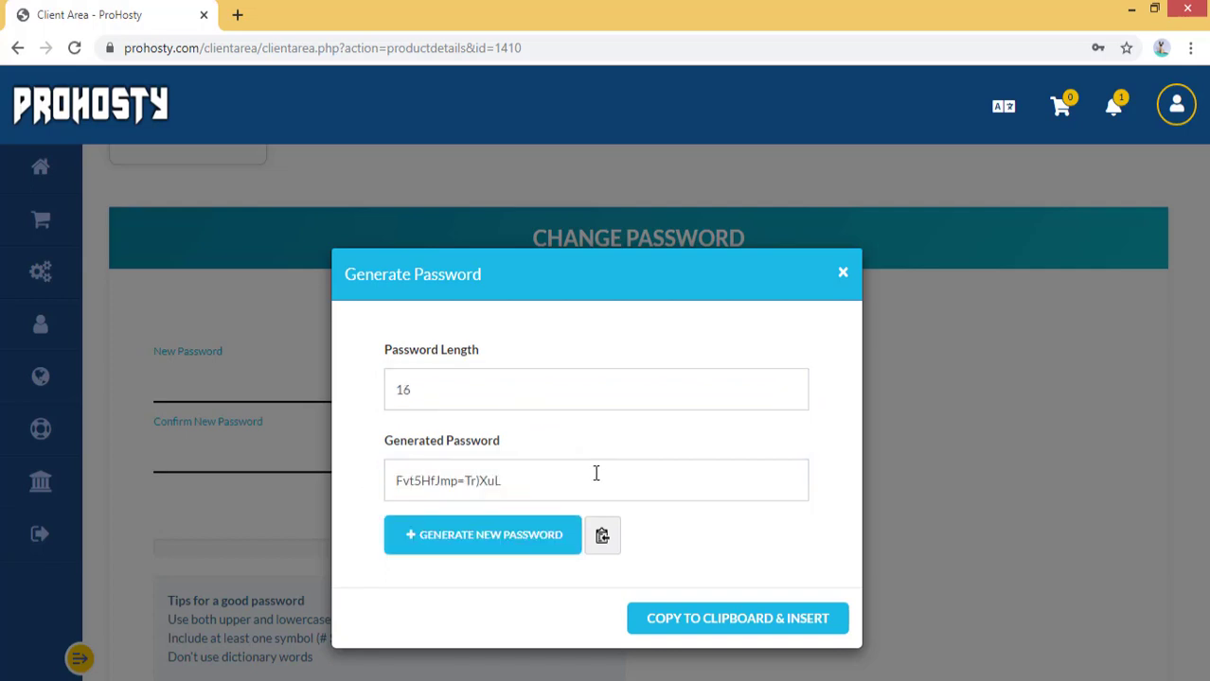
click(611, 545)
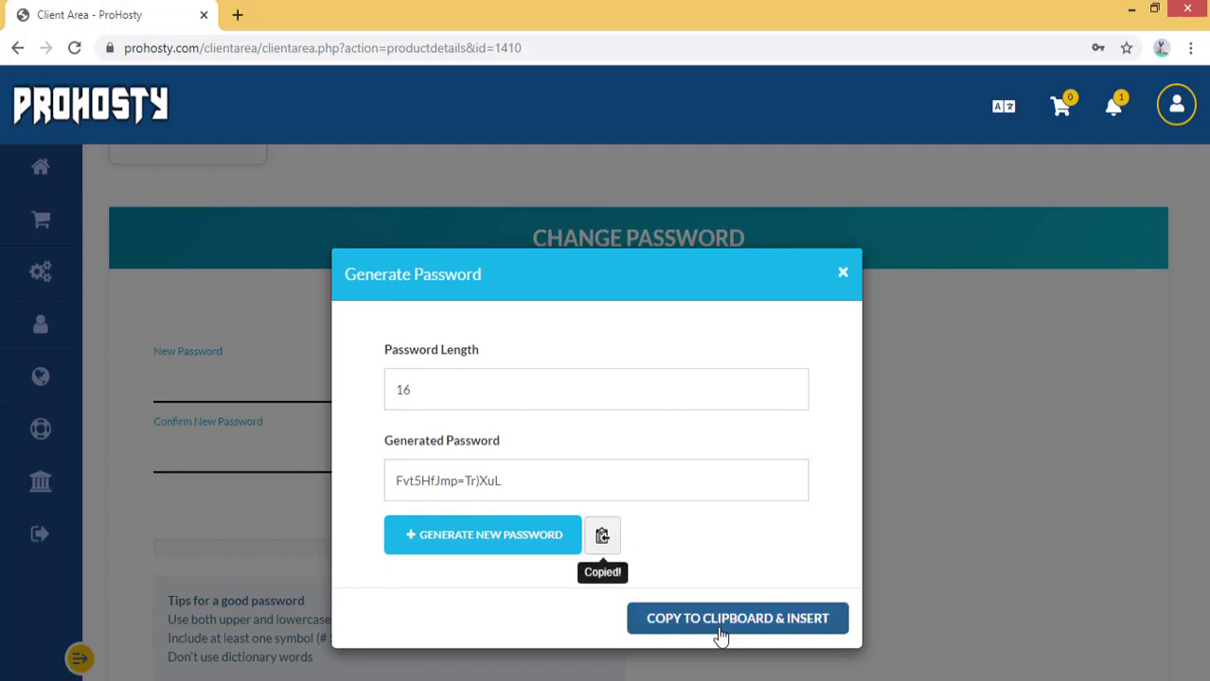
click(842, 277)
scroll(701, 426, down, 3)
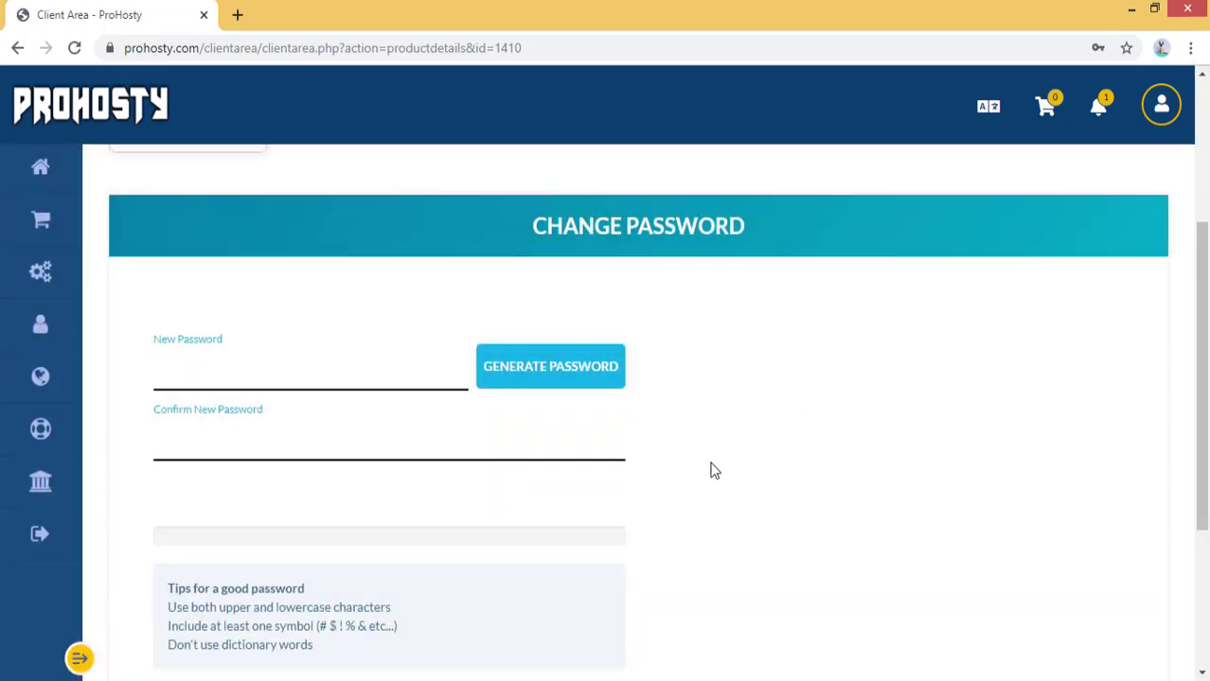
- Review the new password field and the tips for a good password on the Change Password form
scroll(516, 268, up, 3)
click(301, 392)
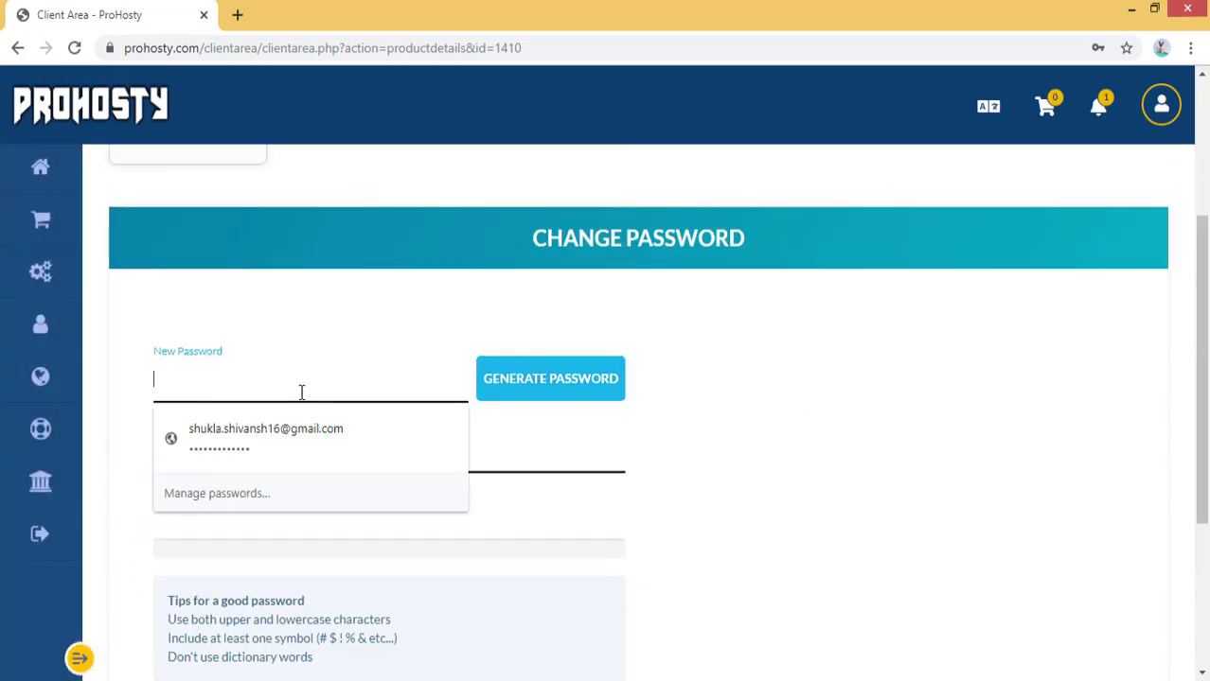
click(688, 412)
scroll(656, 467, down, 2)
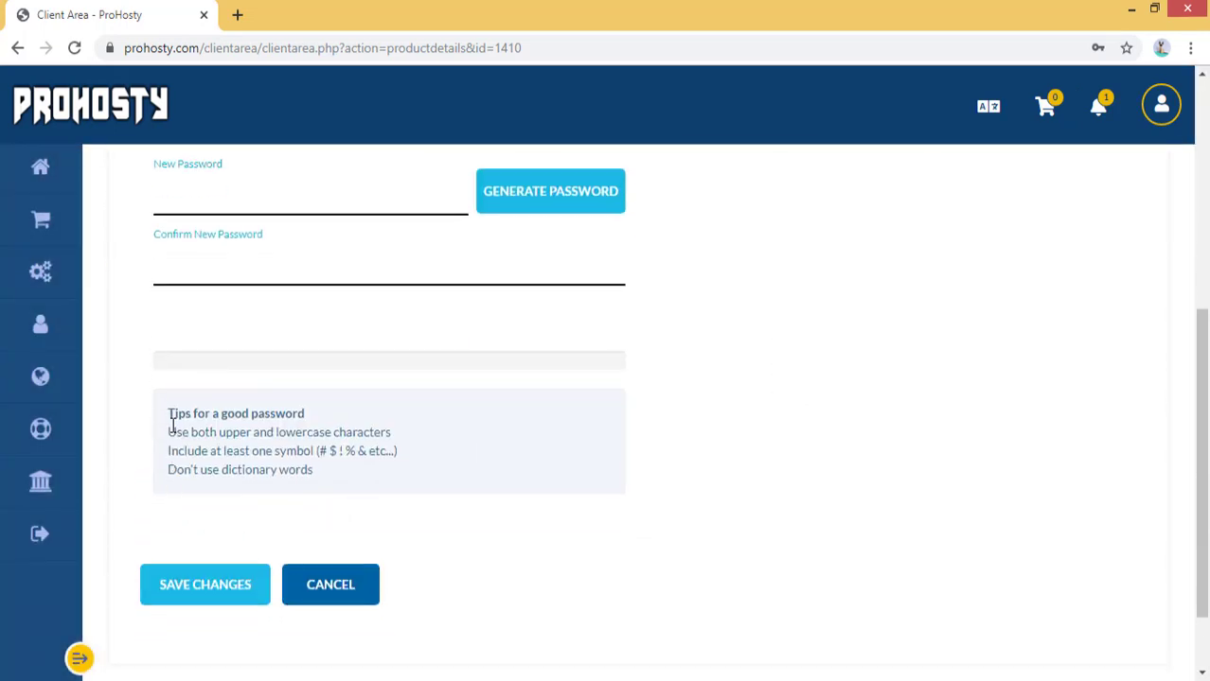
drag(255, 435, 530, 457)
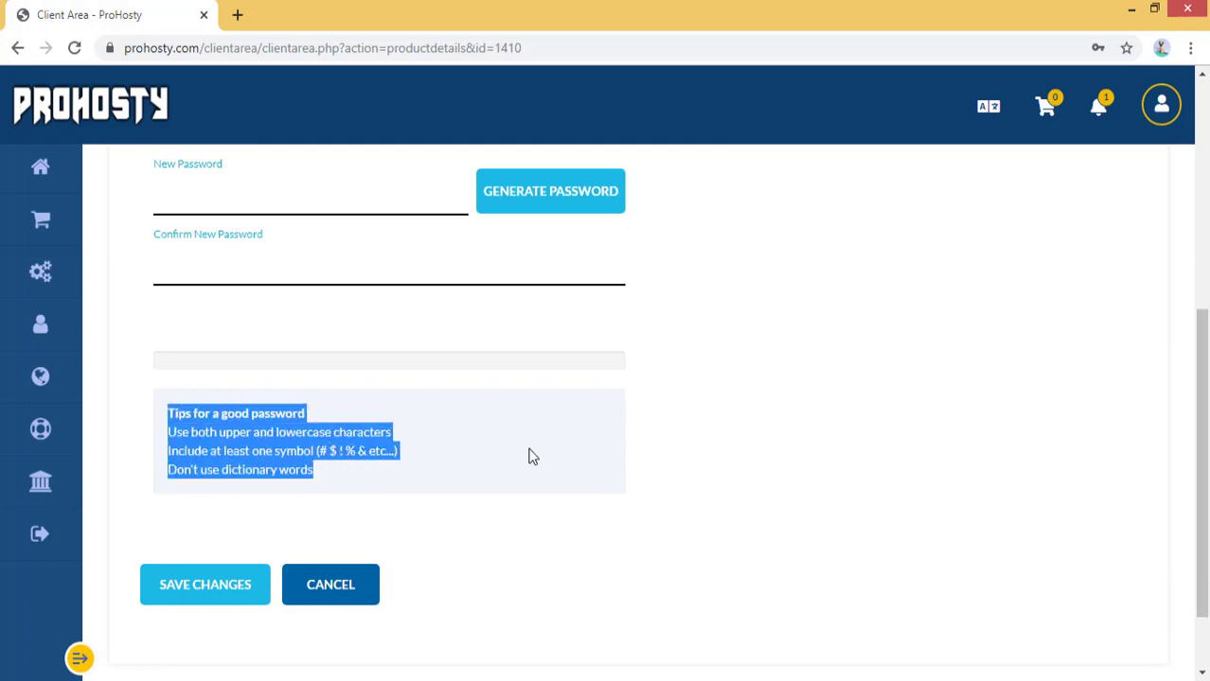
click(763, 413)
scroll(763, 413, up, 5)
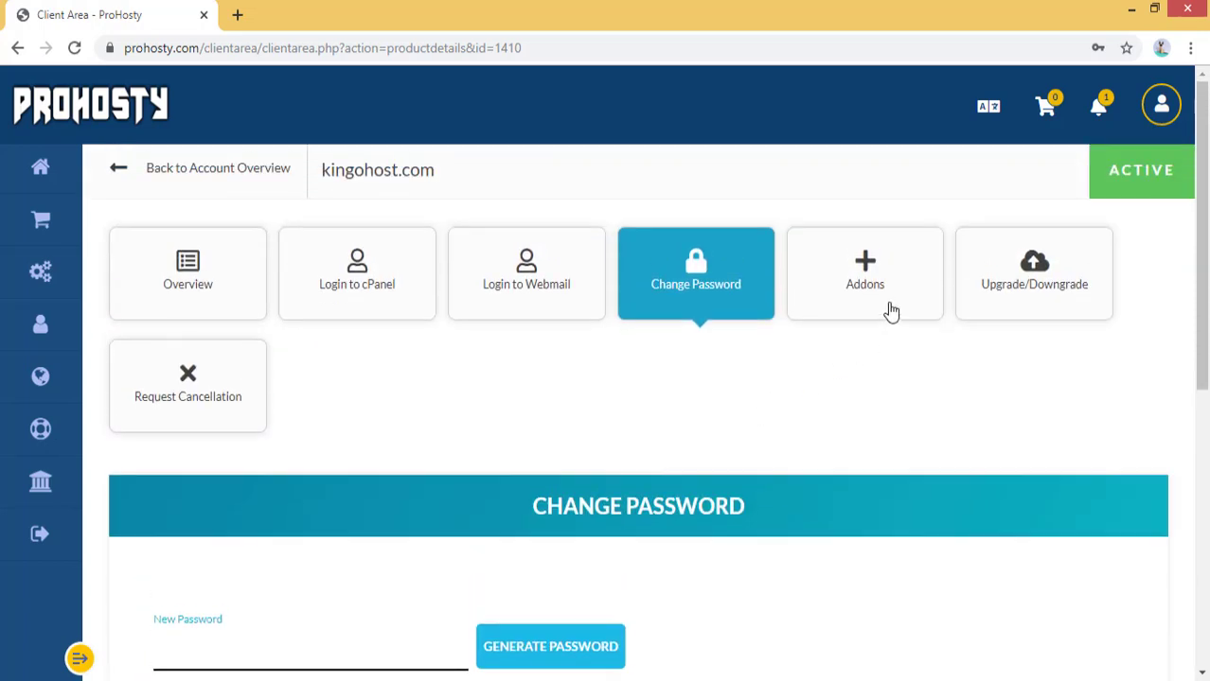
- Return to the kingohost.com overview and examine its server hostname, IP and nameserver information
click(211, 291)
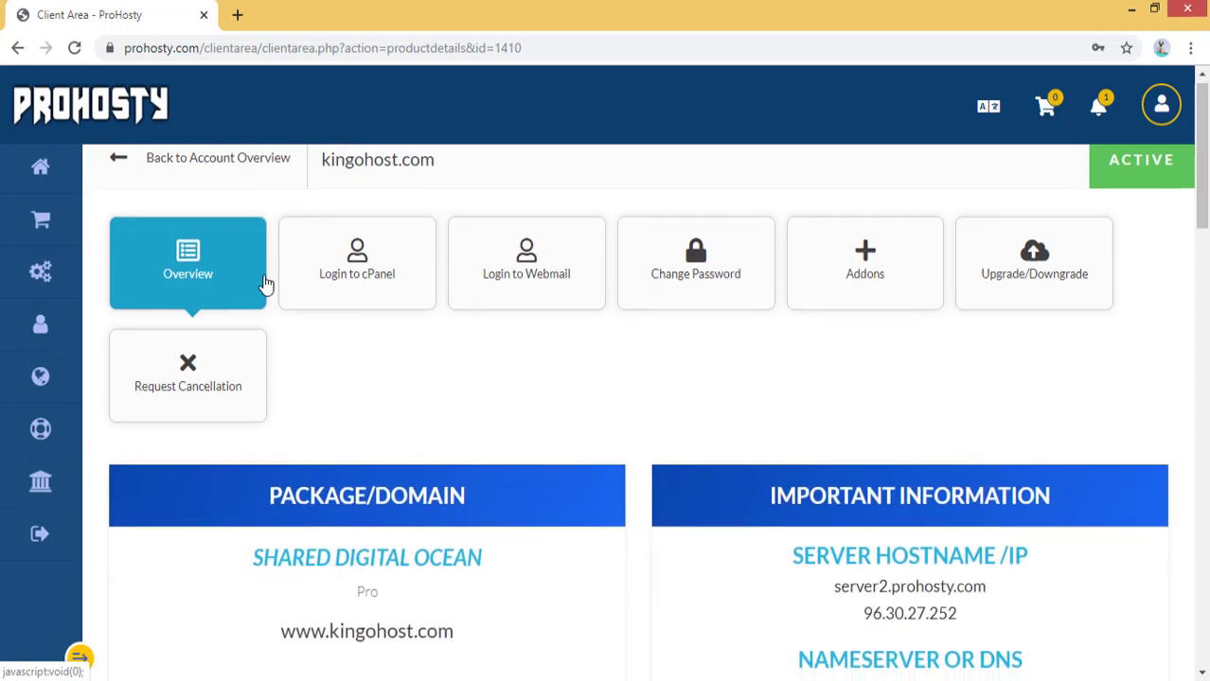
scroll(266, 284, down, 2)
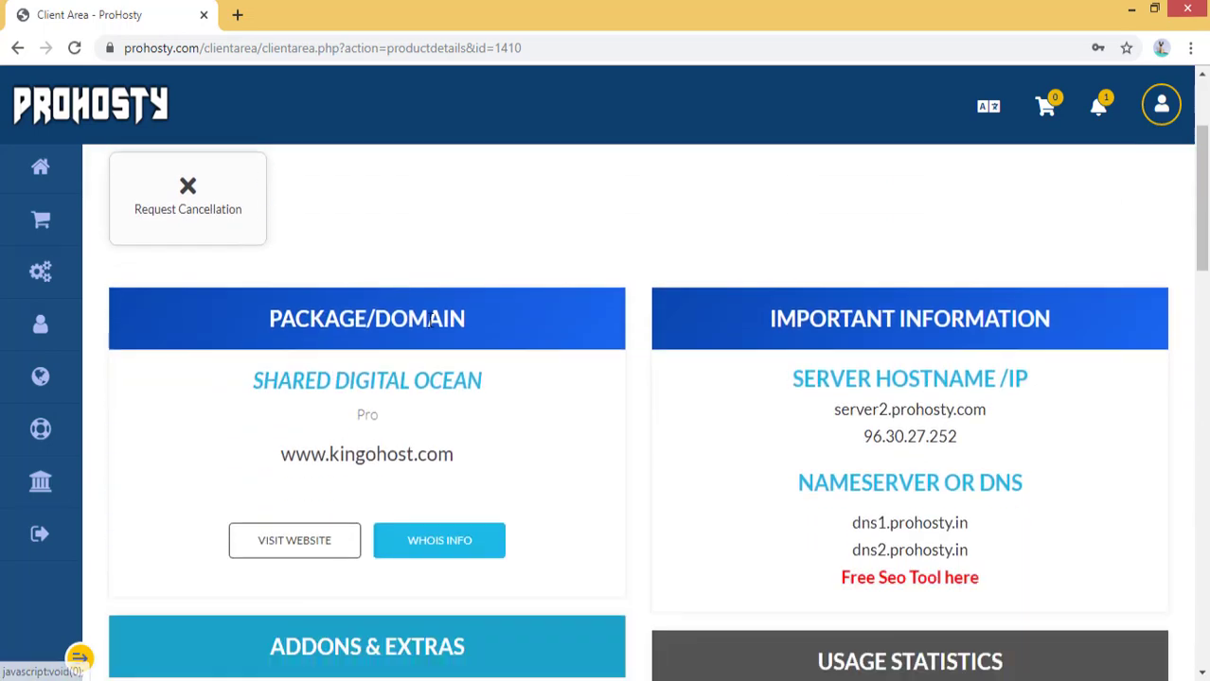
click(577, 396)
drag(760, 316, 1057, 333)
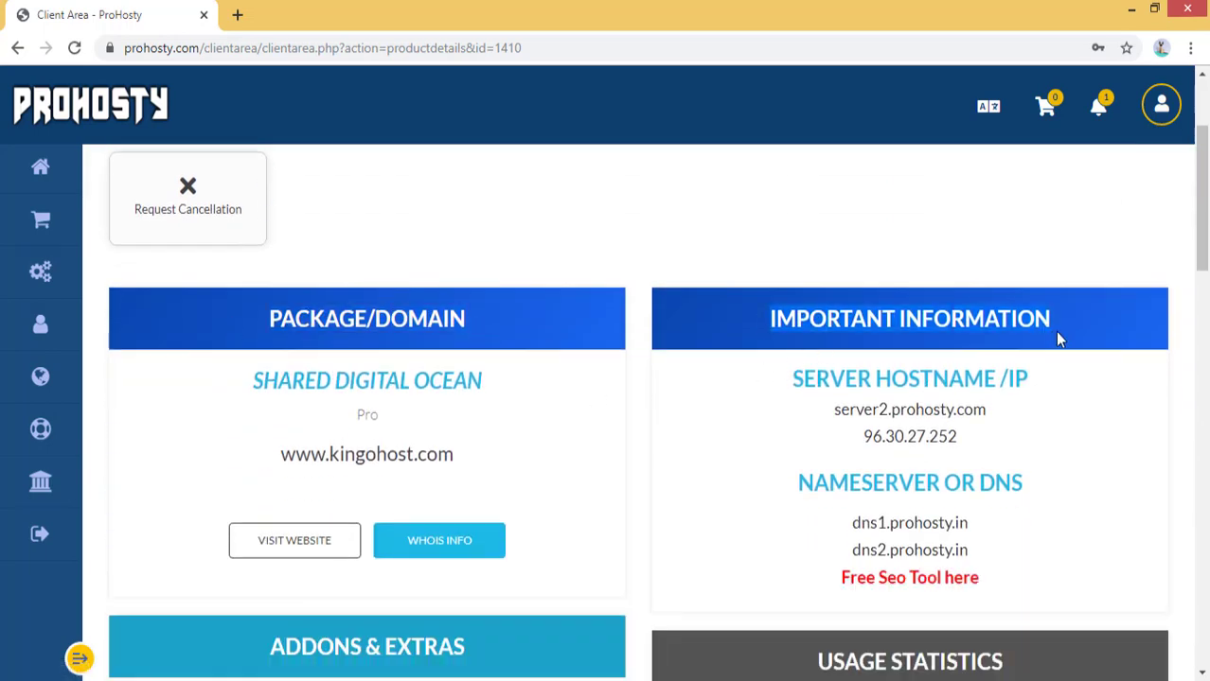
click(1057, 407)
scroll(957, 448, down, 1)
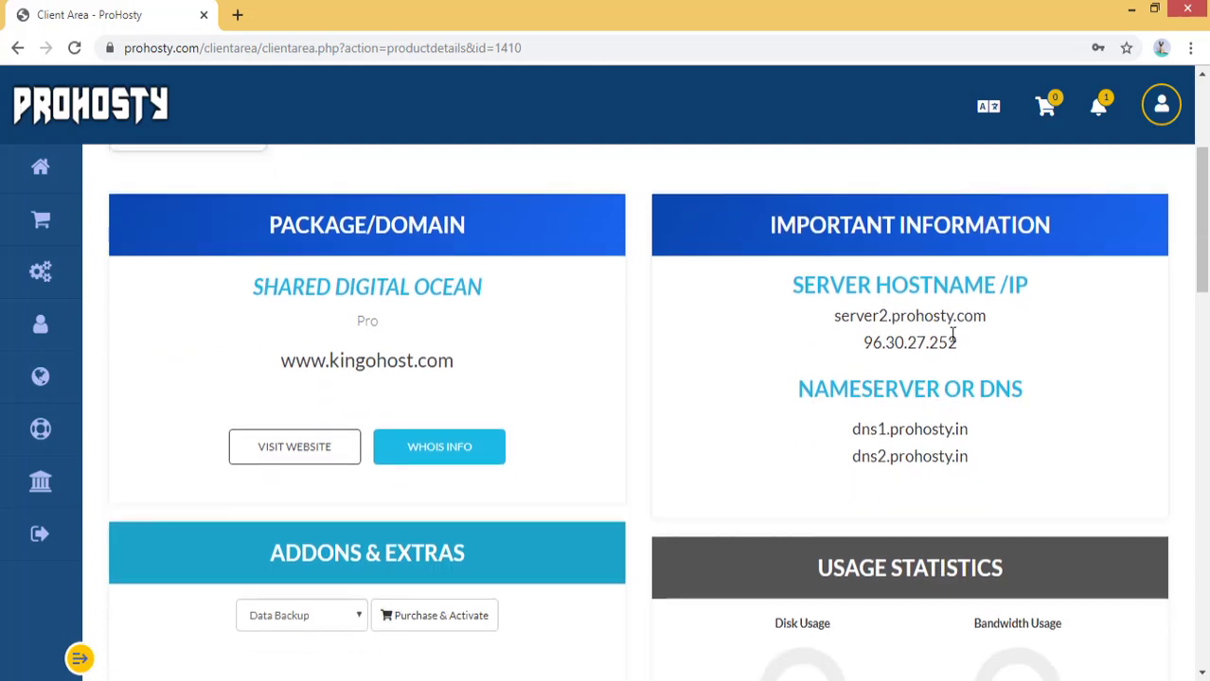
drag(840, 313, 981, 316)
click(992, 386)
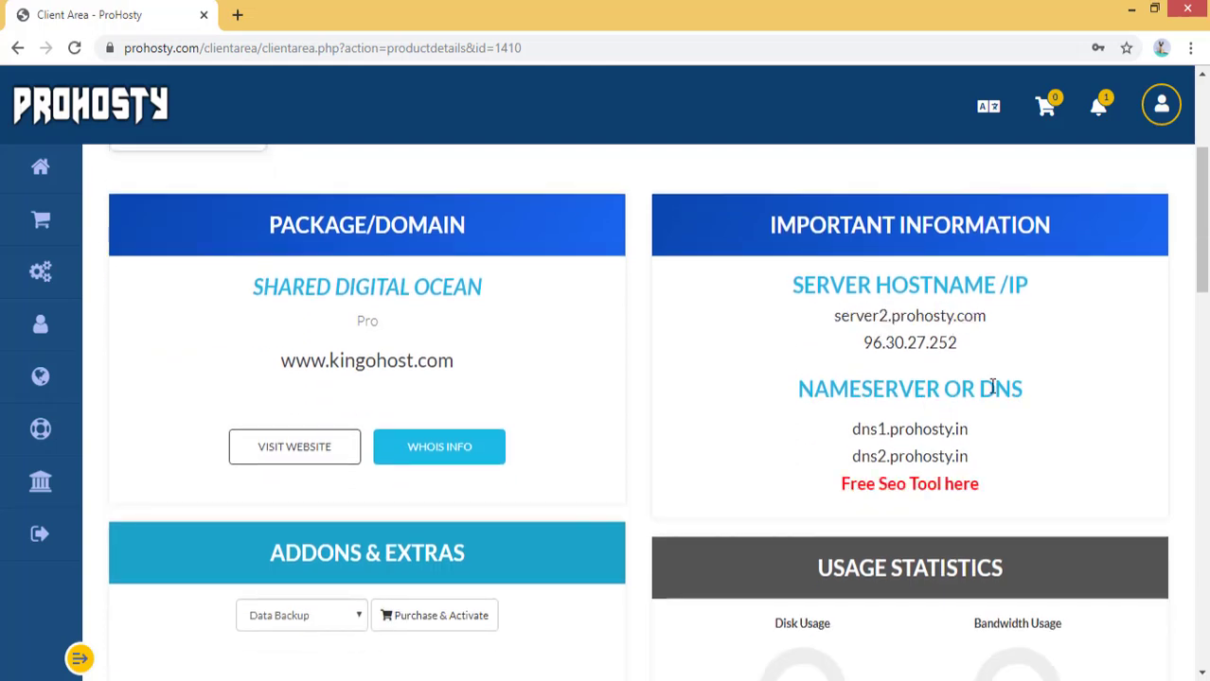
drag(970, 458, 849, 403)
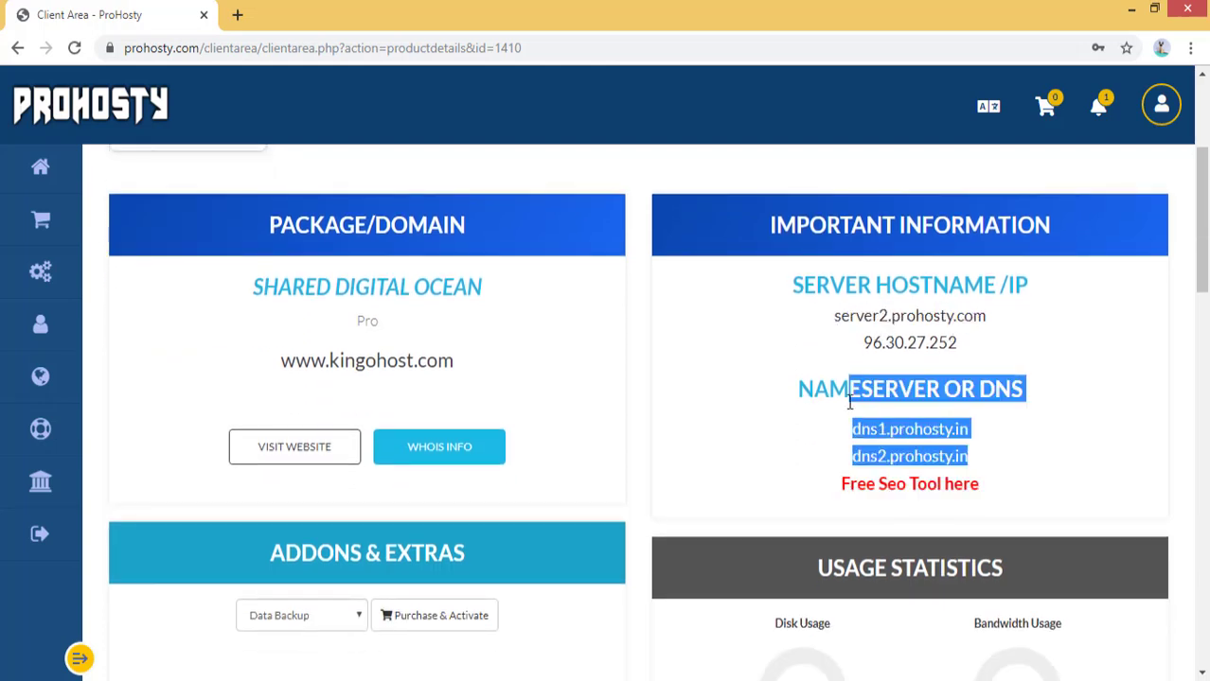
click(849, 402)
- Look through the overview's Addons & Extras, Usage Statistics, Quick Shortcuts and free Moz account sections
scroll(470, 379, down, 1)
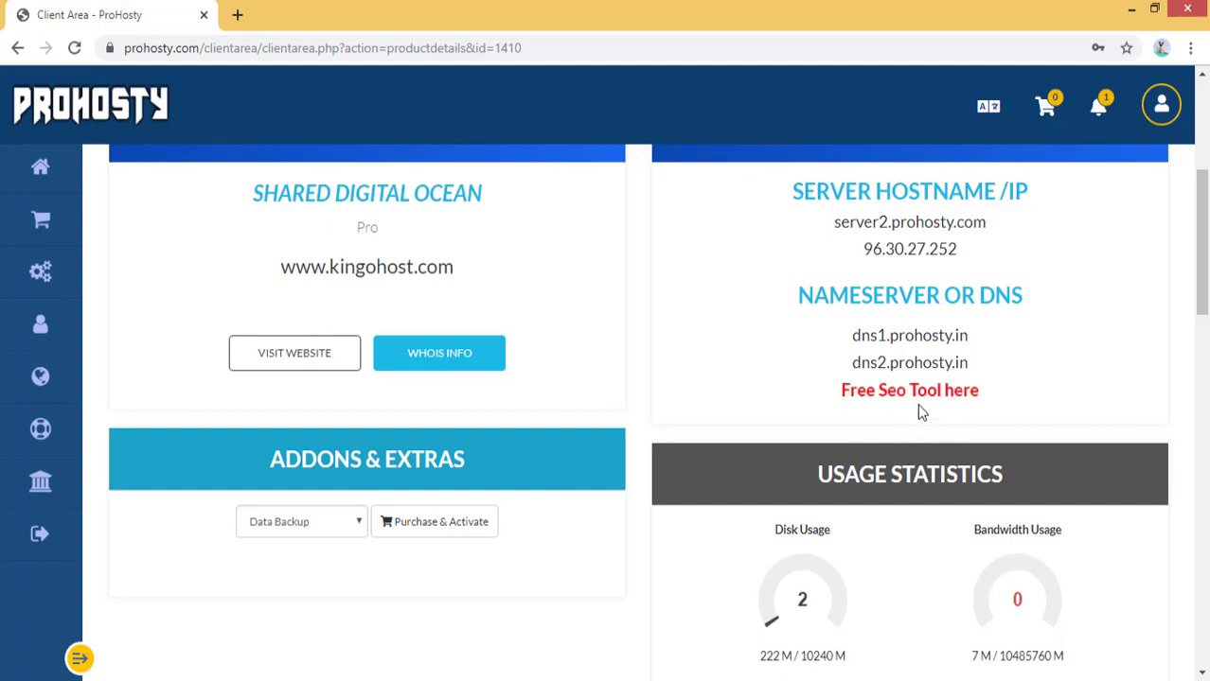
scroll(813, 397, down, 1)
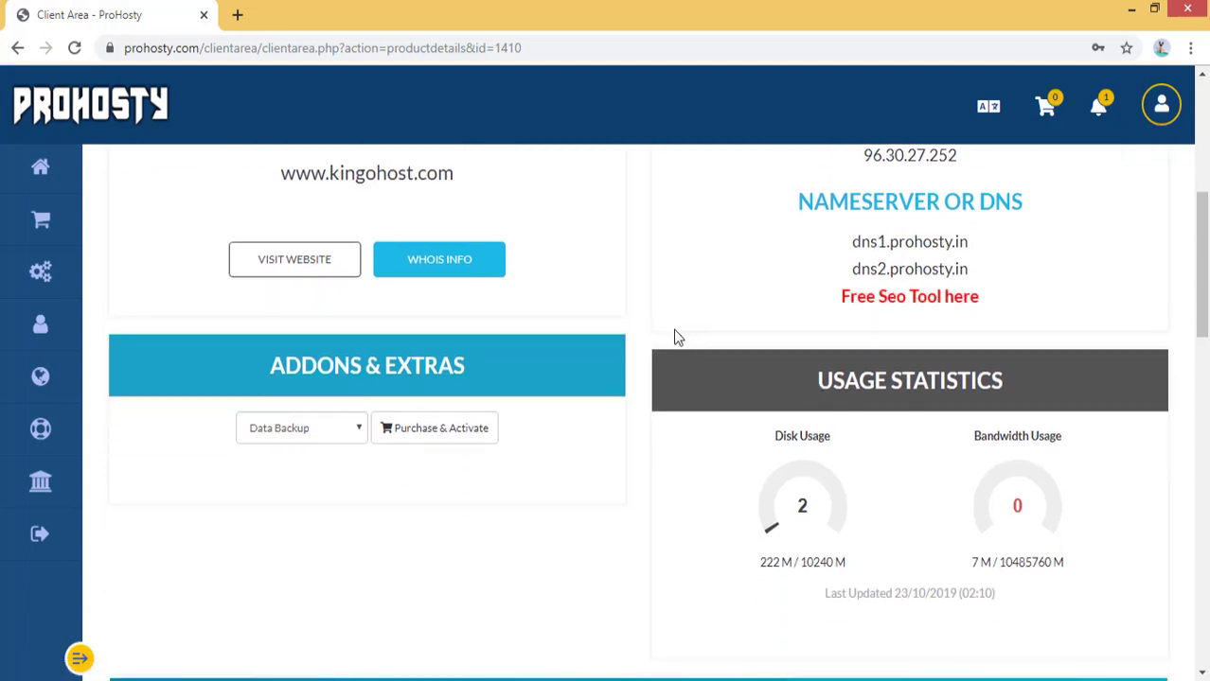
scroll(644, 326, down, 1)
scroll(678, 321, down, 1)
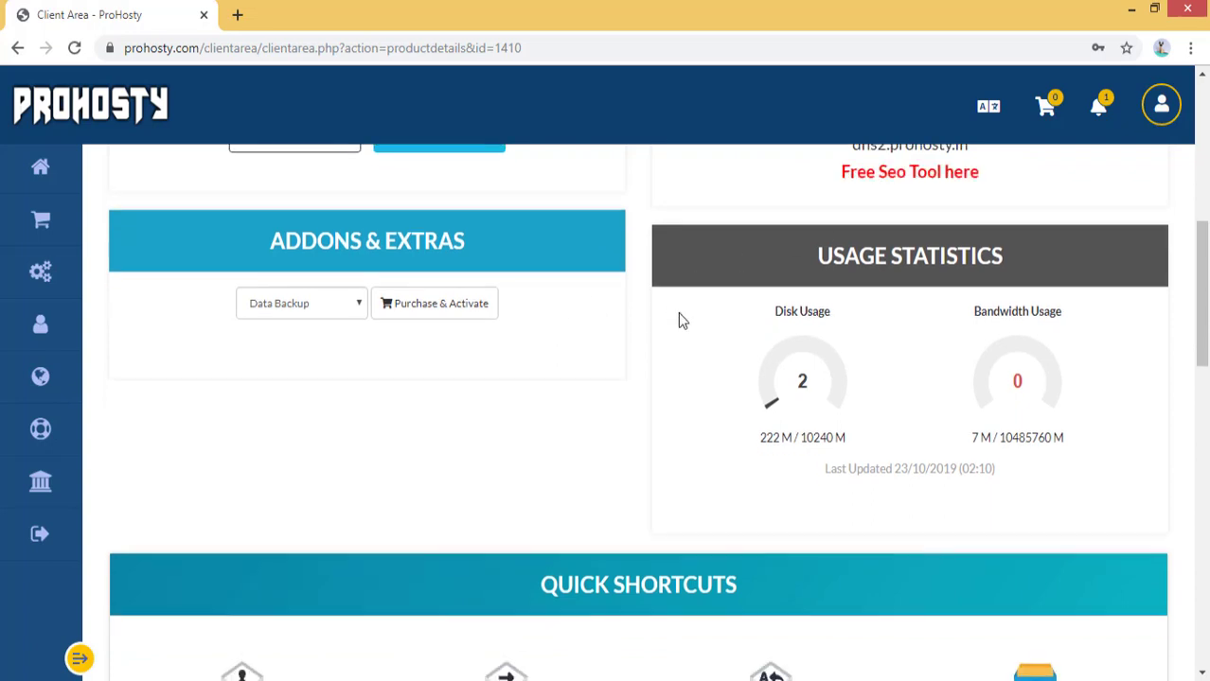
scroll(678, 321, down, 4)
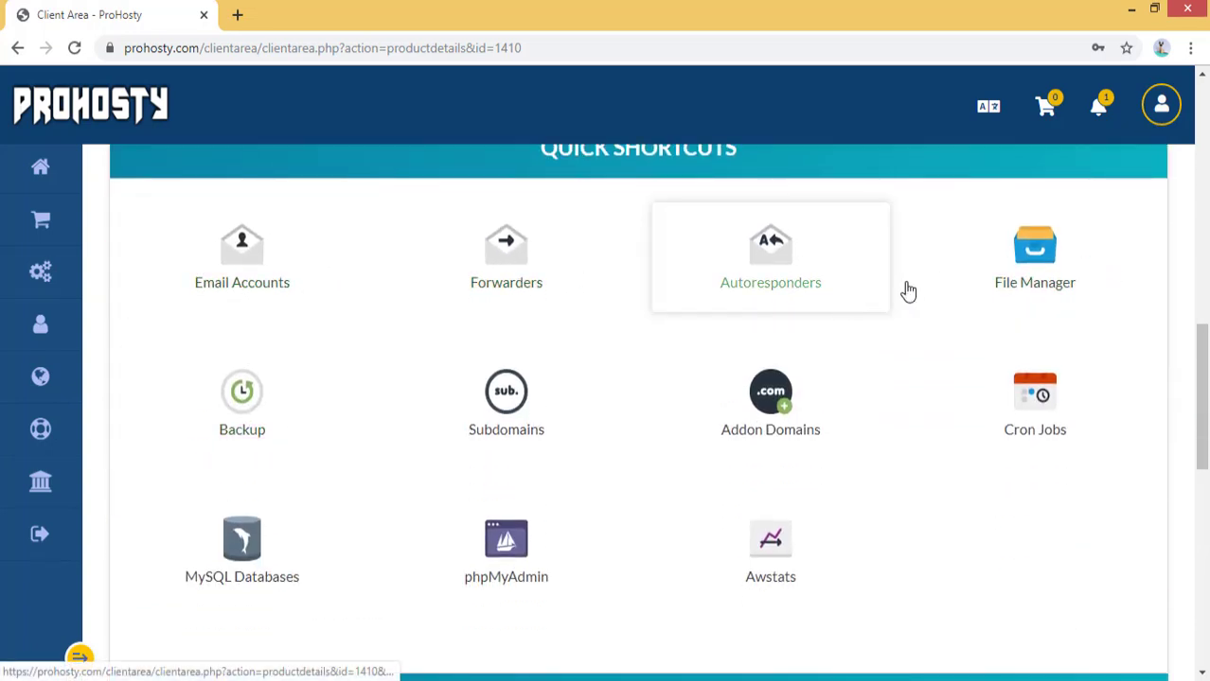
scroll(567, 381, down, 3)
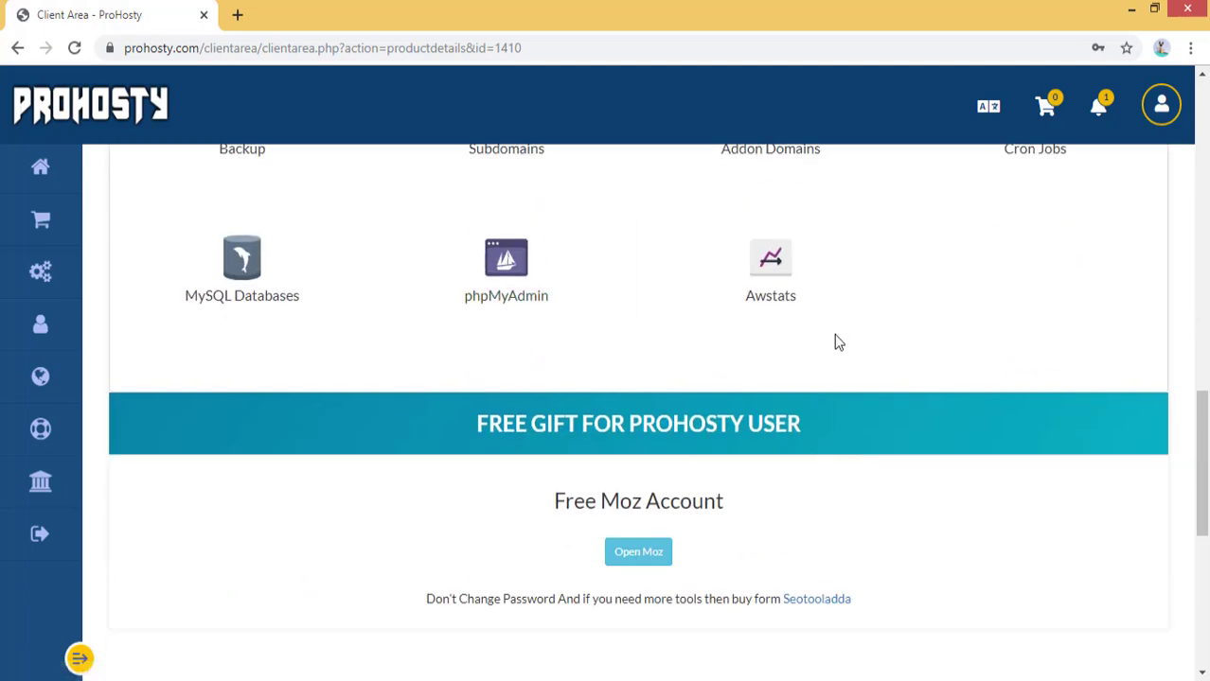
scroll(662, 379, down, 1)
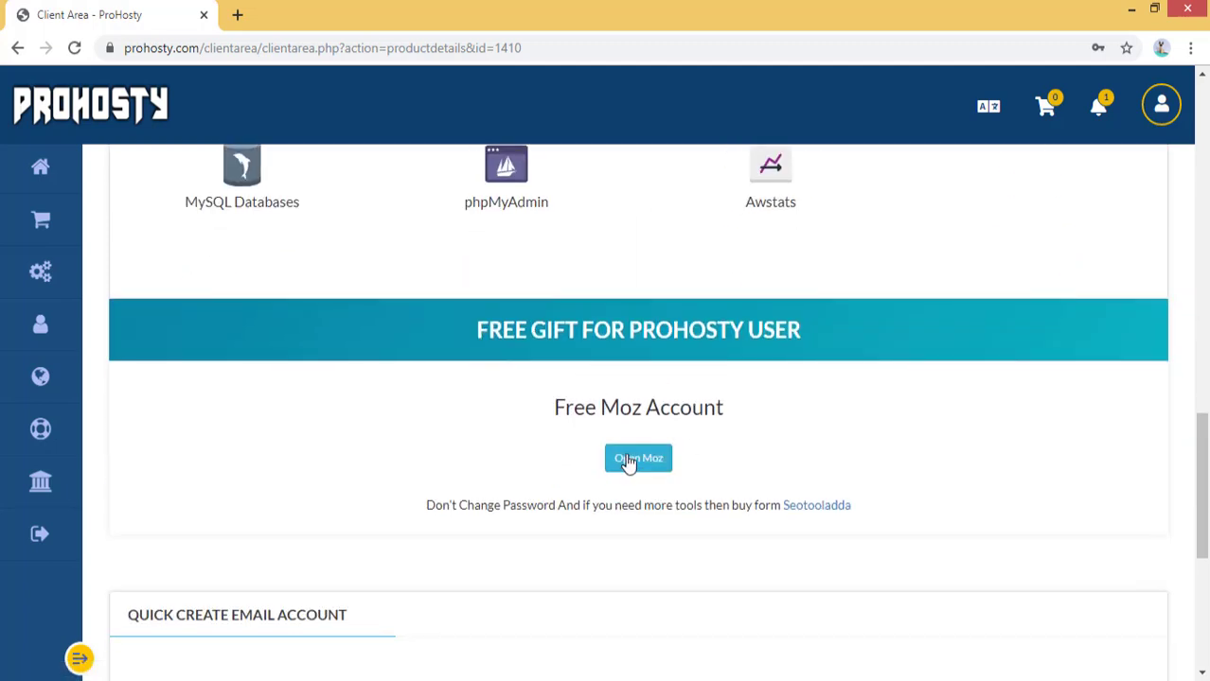
scroll(631, 473, down, 1)
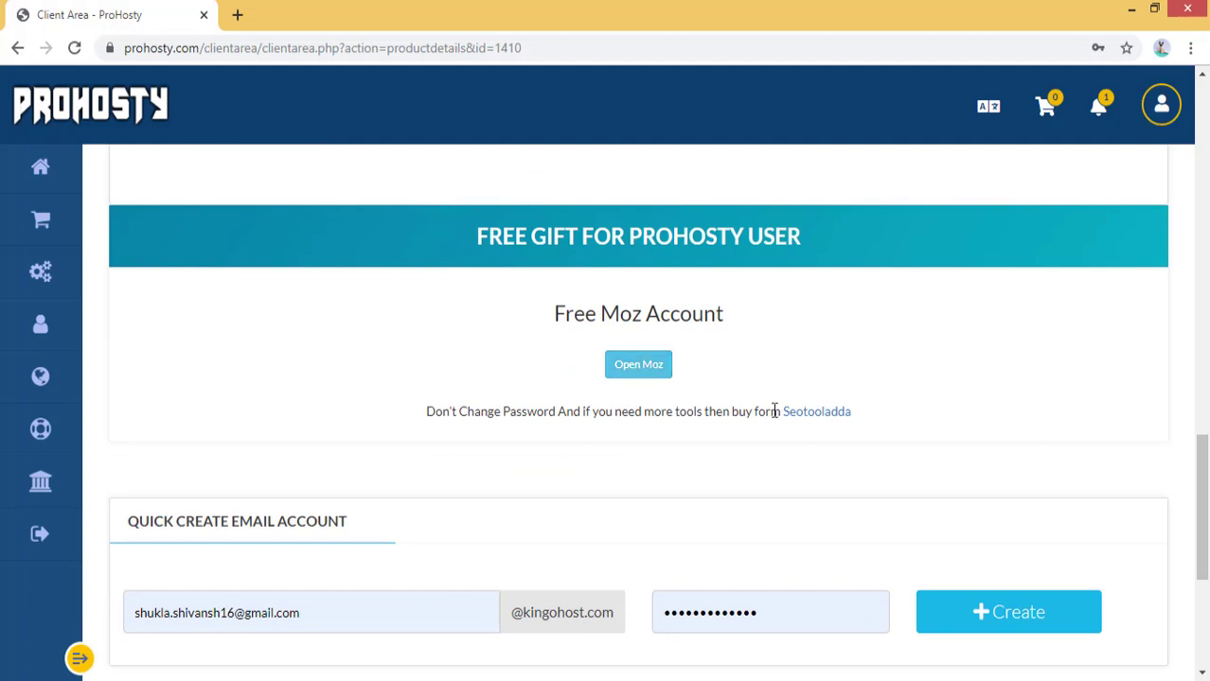
- Examine the Billing Overview for the registration date, next due date, payment method and recurring amount
scroll(644, 407, down, 4)
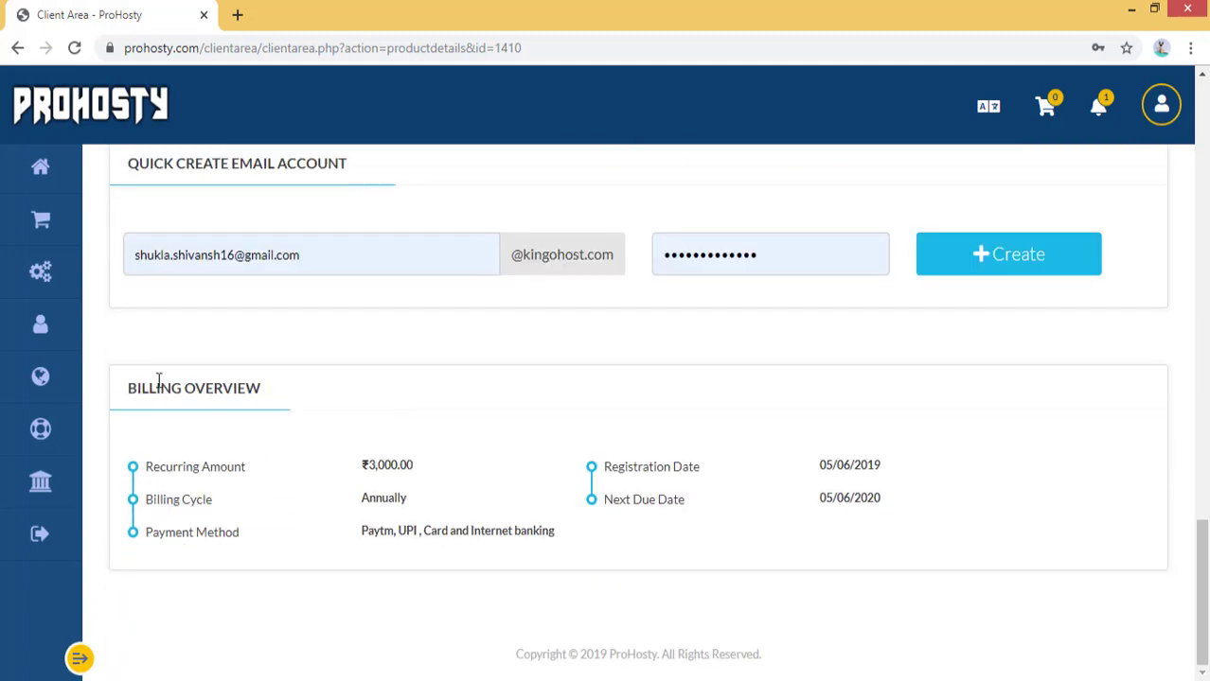
drag(158, 384, 273, 390)
click(274, 391)
drag(817, 463, 928, 471)
click(812, 538)
triple_click(805, 507)
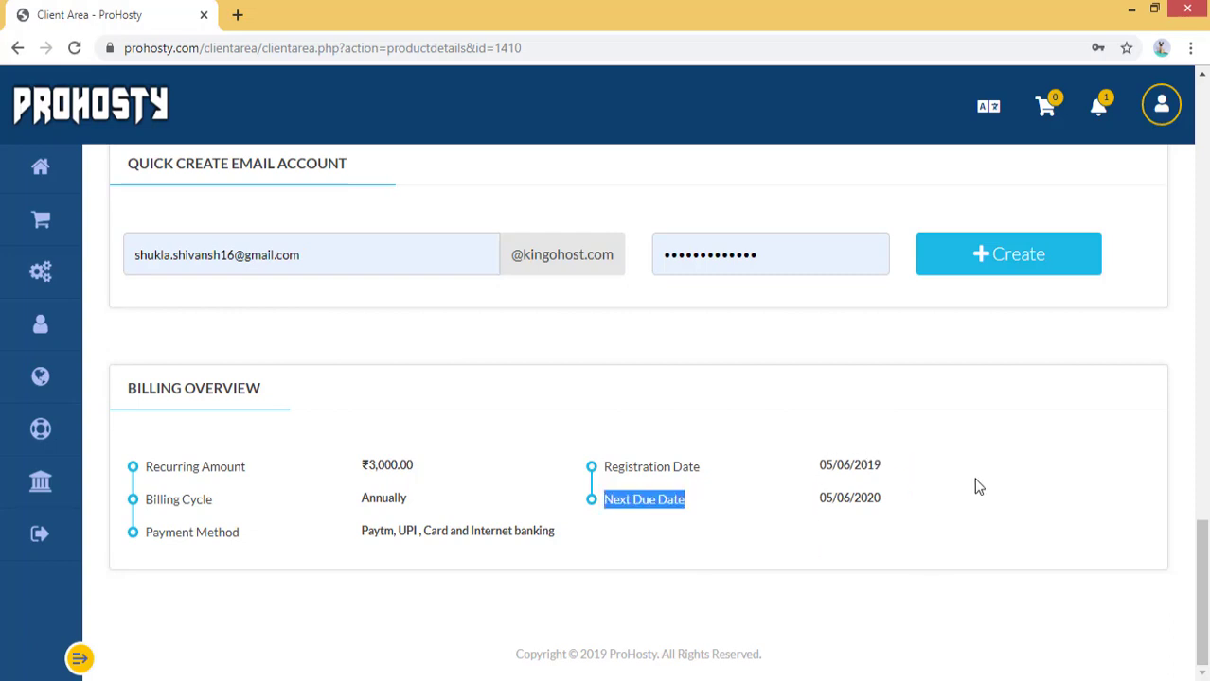
click(956, 565)
drag(366, 547, 559, 551)
drag(364, 468, 438, 478)
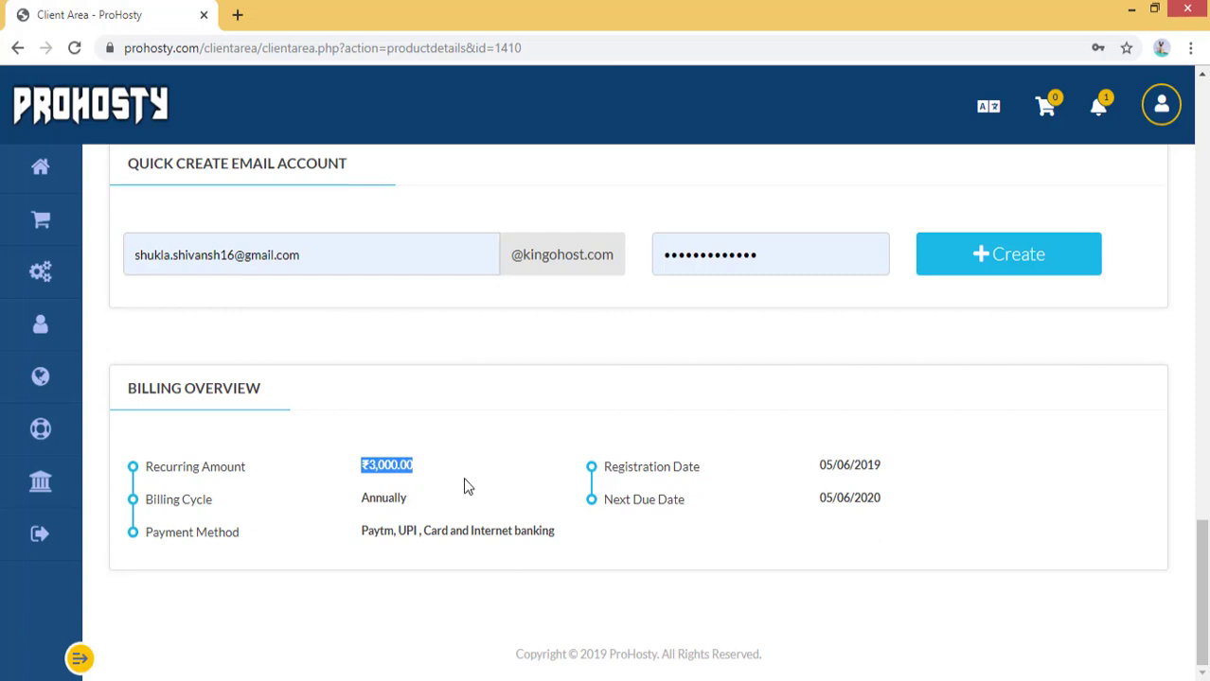
click(465, 480)
- Examine the email name, domain and password fields of the Quick Create Email Account section
scroll(289, 411, up, 2)
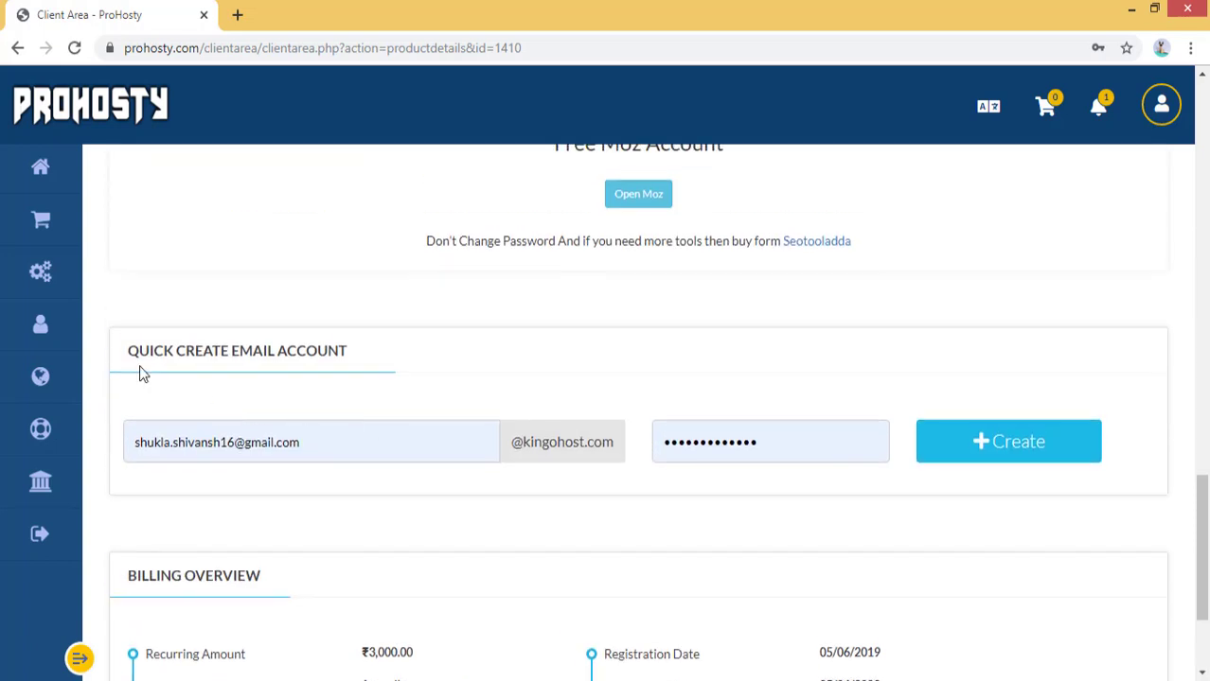
drag(141, 374, 328, 387)
click(350, 443)
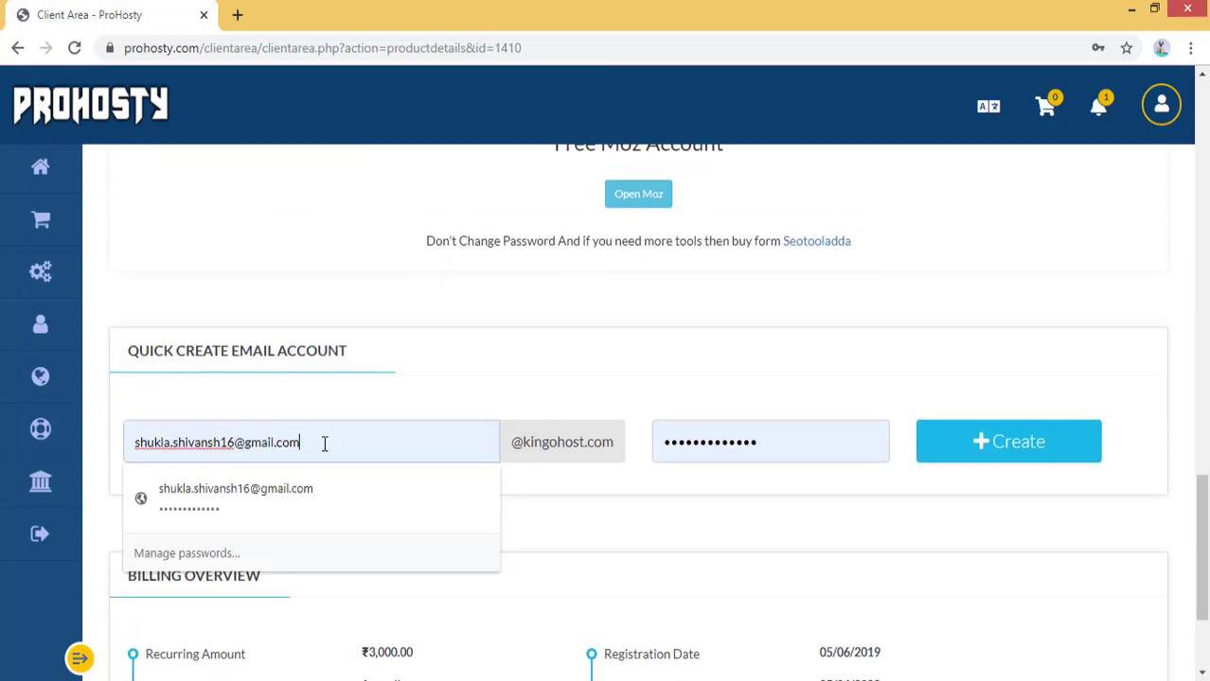
drag(324, 443, 99, 437)
click(367, 398)
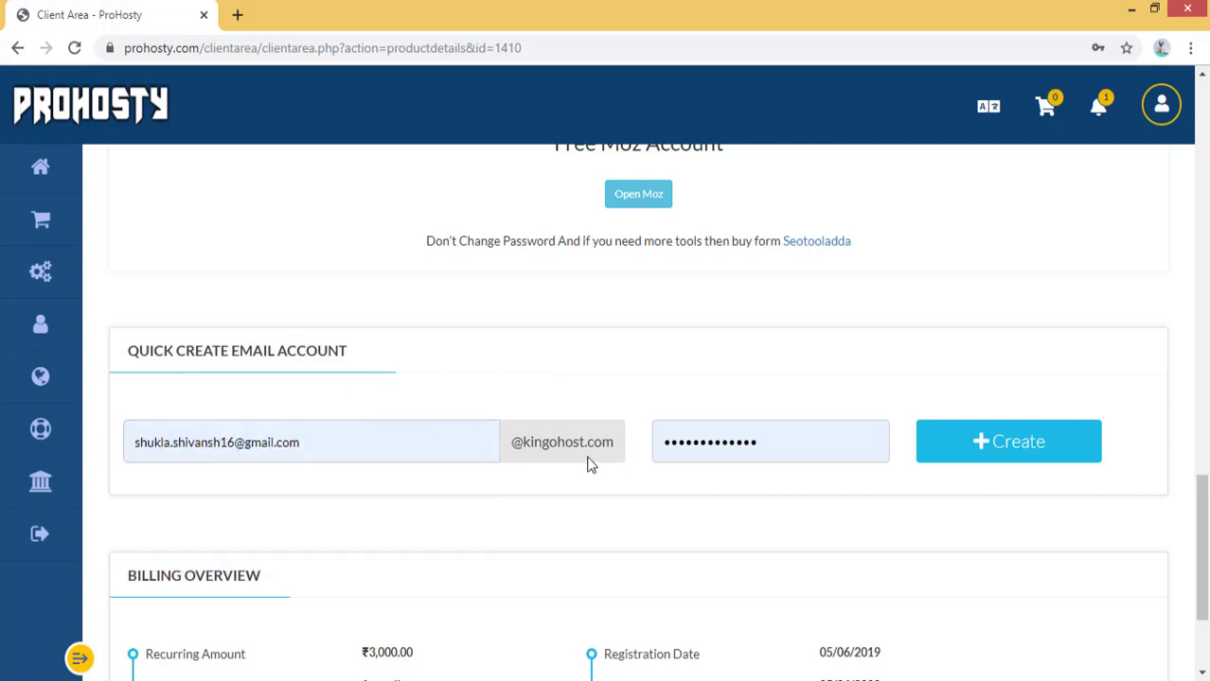
drag(315, 447, 159, 431)
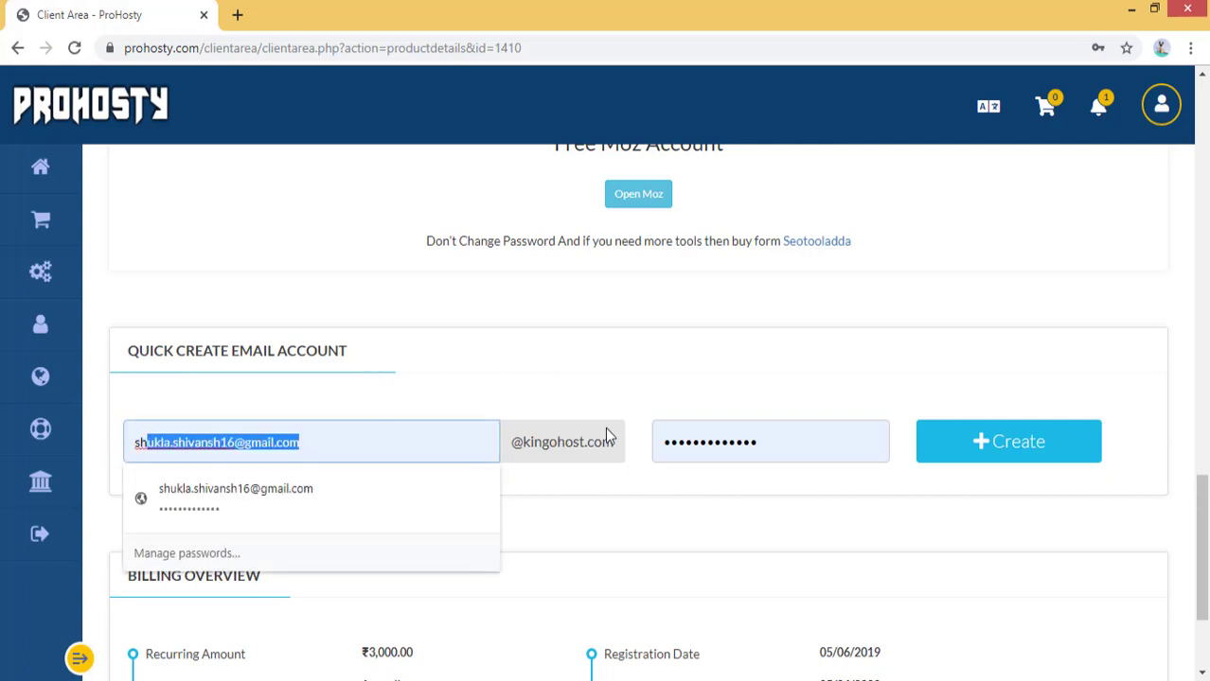
click(801, 441)
drag(801, 441, 653, 439)
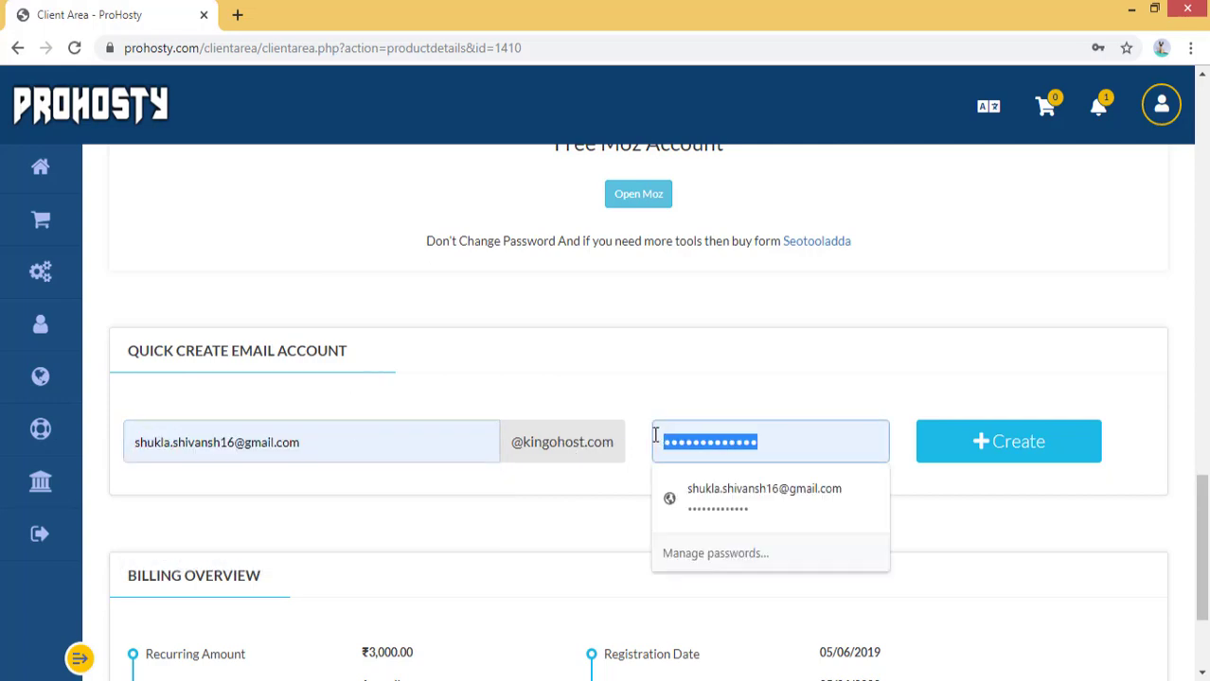
click(984, 441)
- Open the unpaid invoice from the account notifications and review its details, totals and balance
scroll(1115, 465, up, 7)
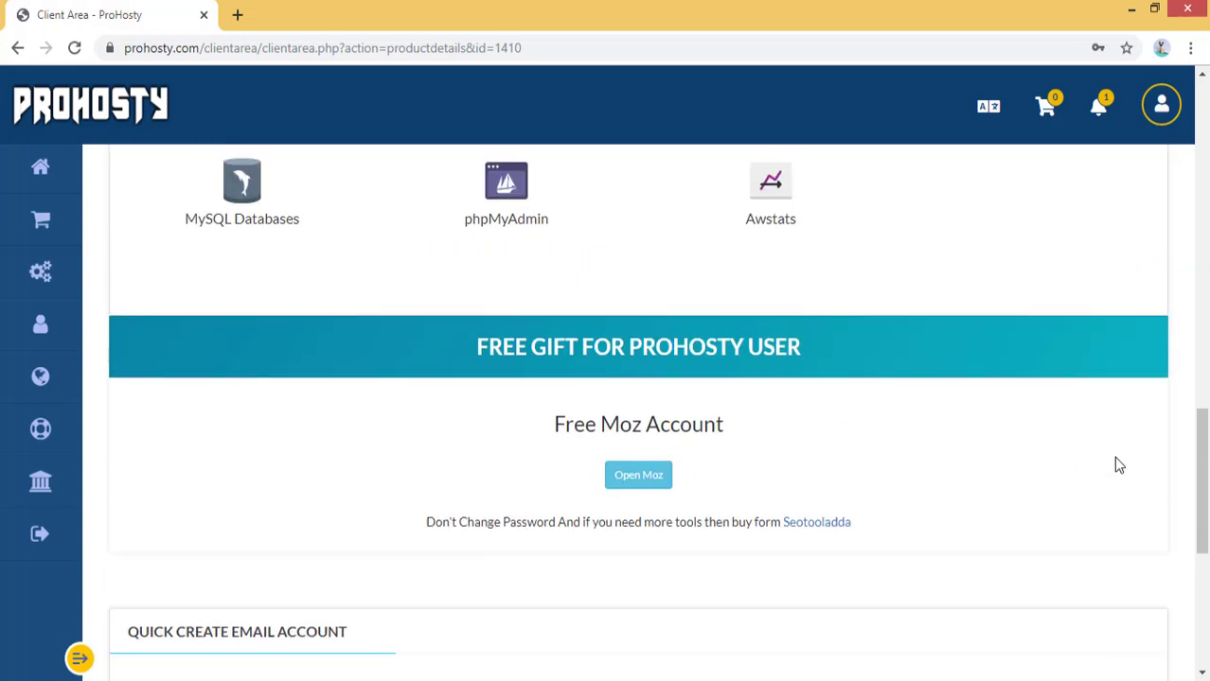
scroll(1115, 462, up, 10)
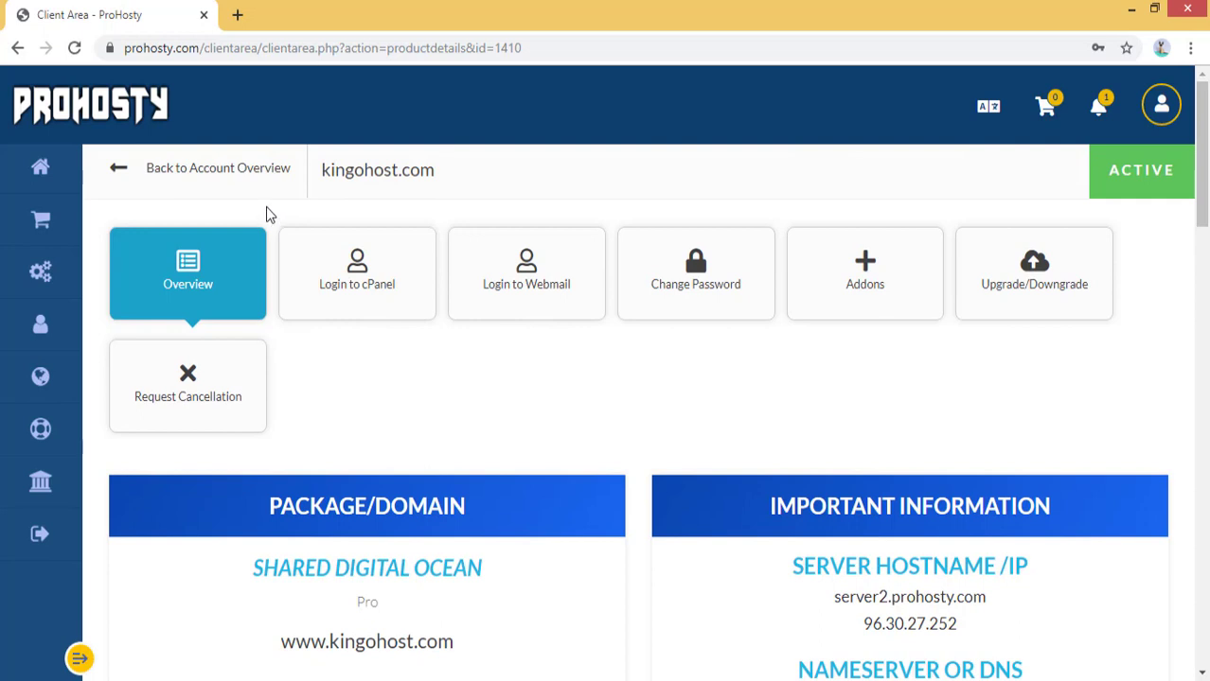
click(1098, 107)
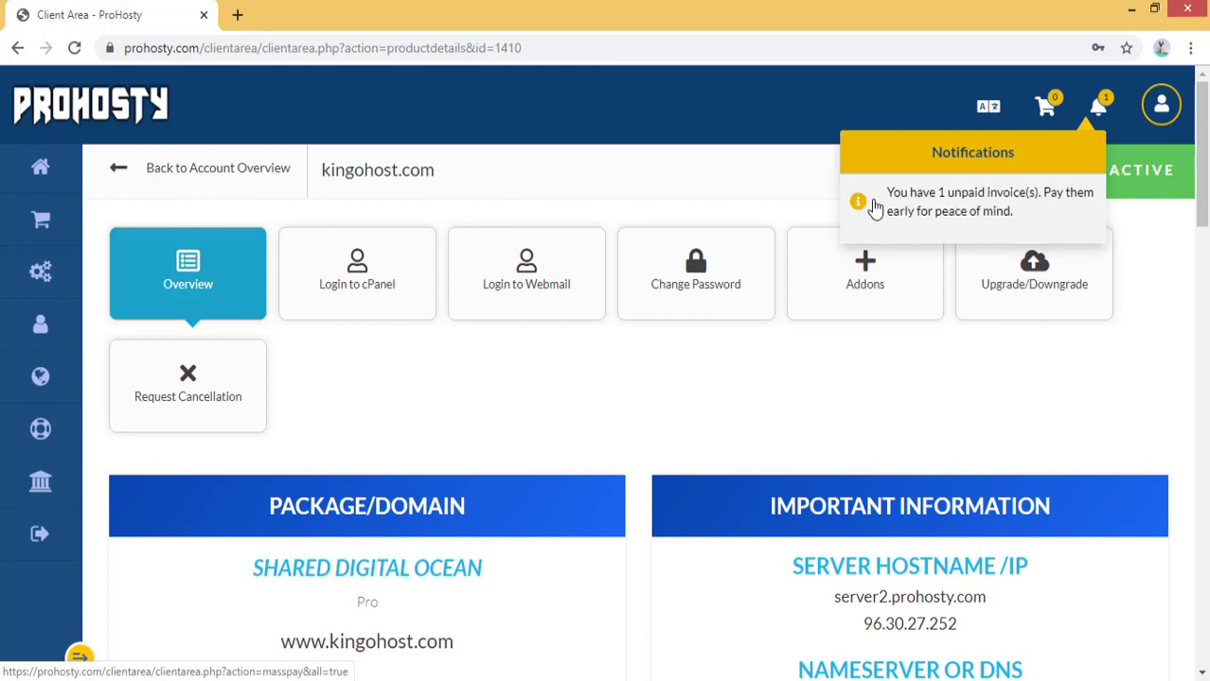
click(954, 210)
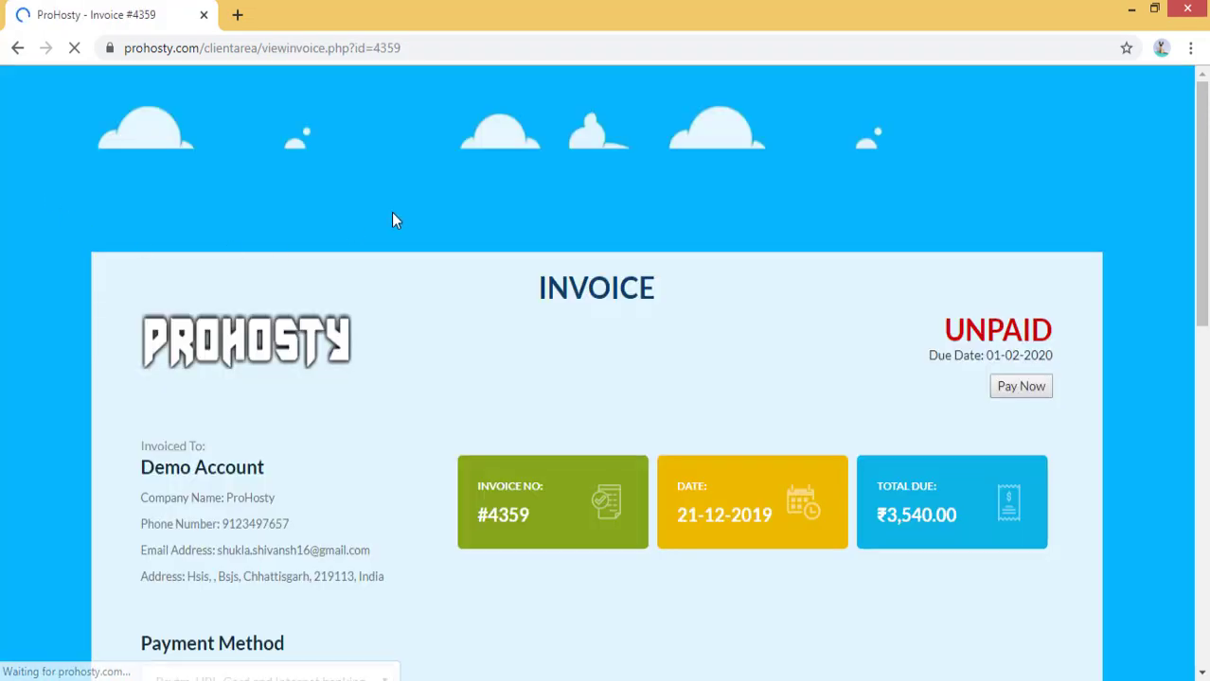
scroll(568, 246, down, 3)
scroll(852, 265, up, 3)
scroll(956, 263, down, 10)
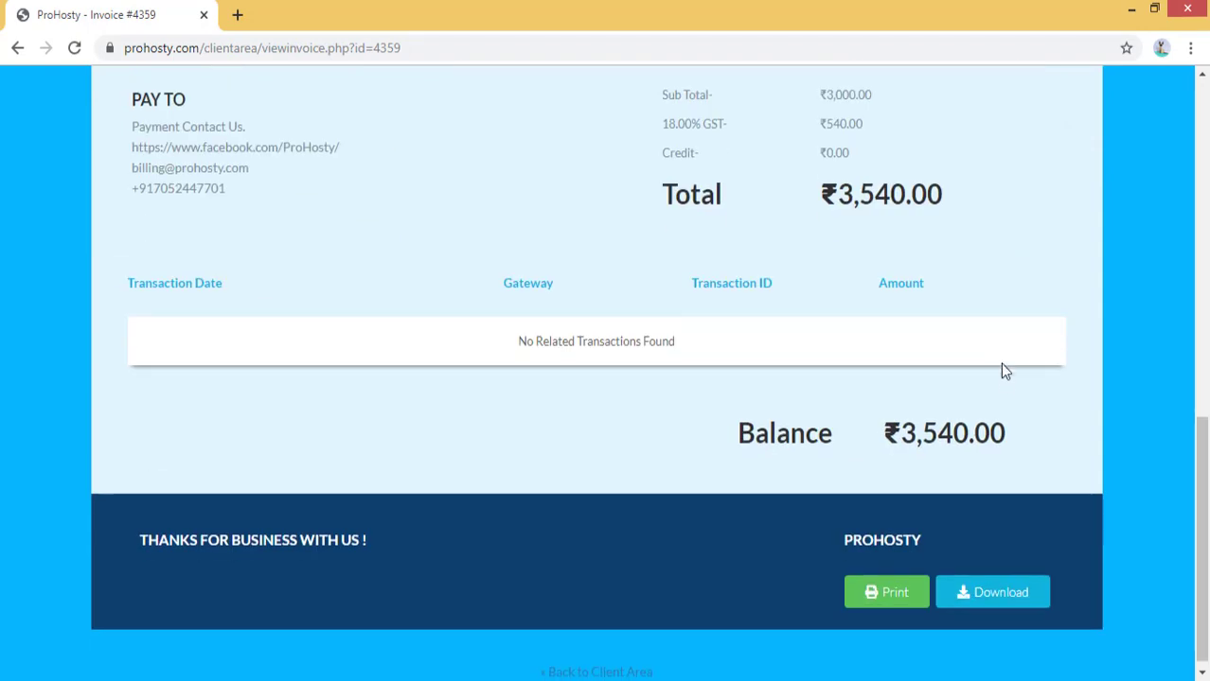
- Go back from the invoice to the client area and open Due Invoices to review the invoice history
click(630, 662)
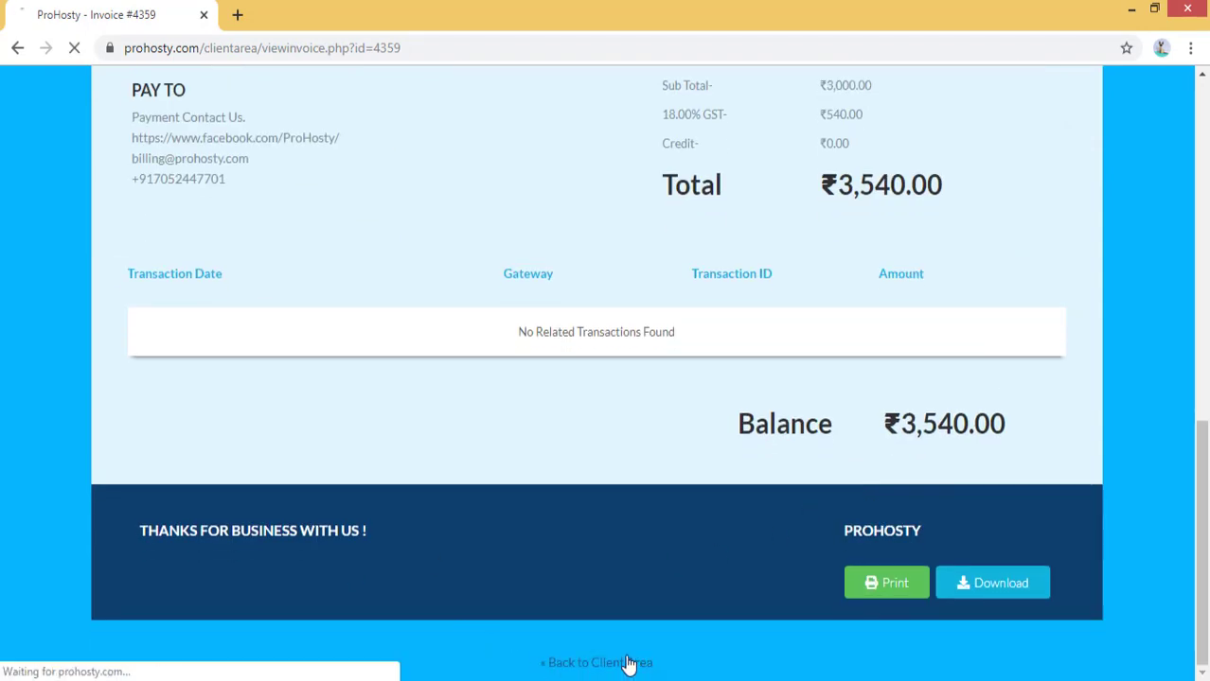
scroll(480, 369, up, 3)
scroll(481, 369, up, 5)
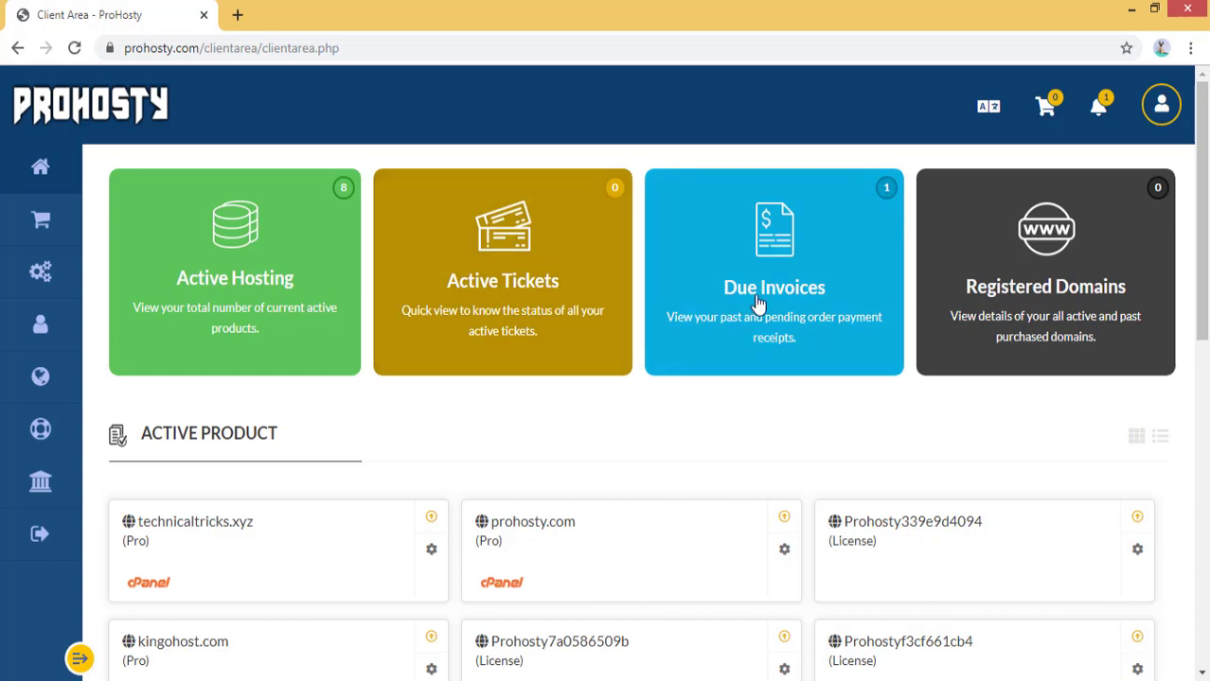
click(786, 327)
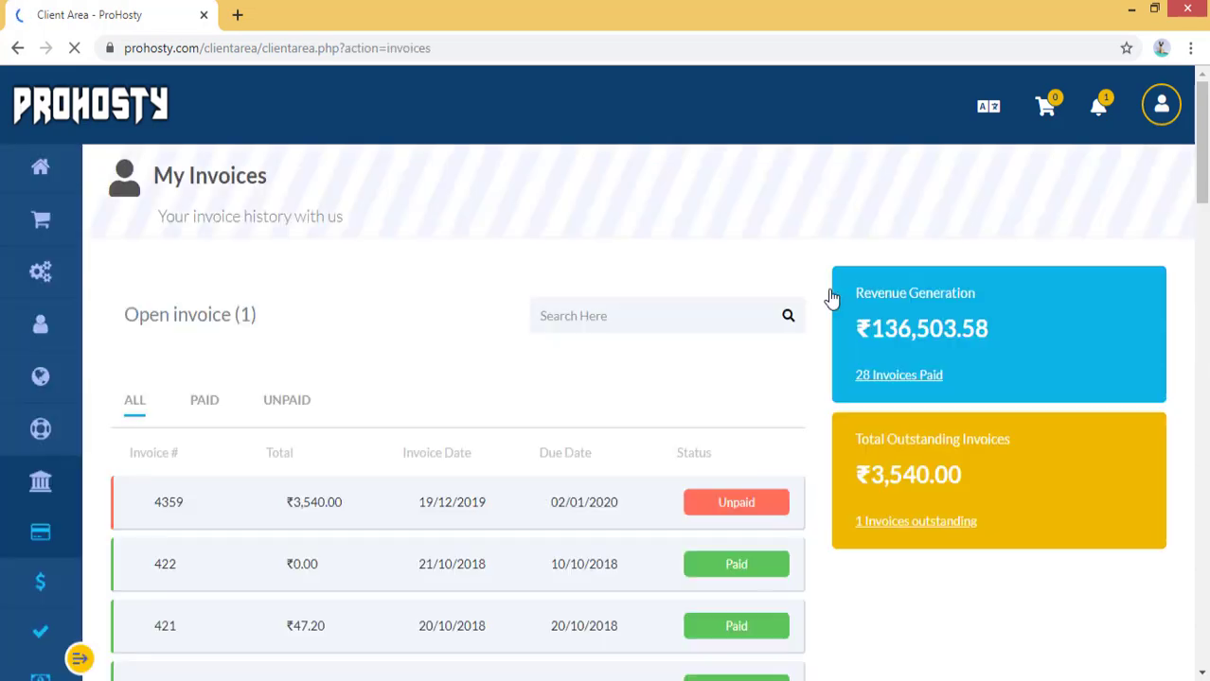
scroll(568, 369, down, 2)
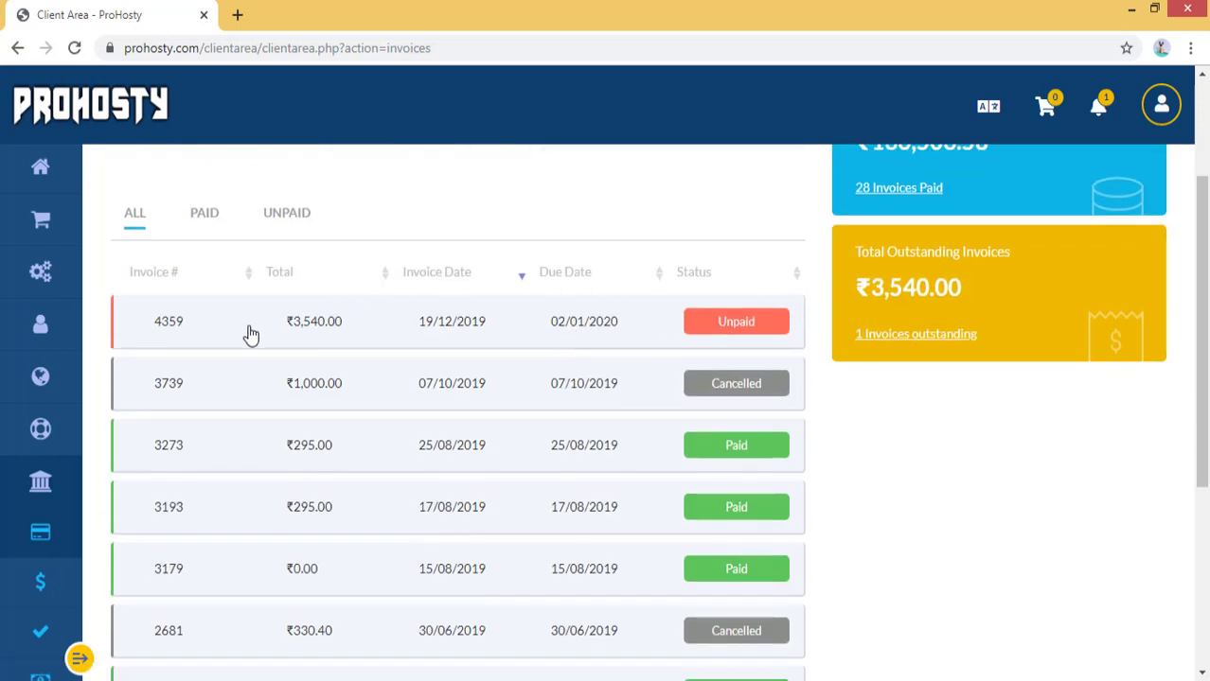
scroll(613, 405, up, 2)
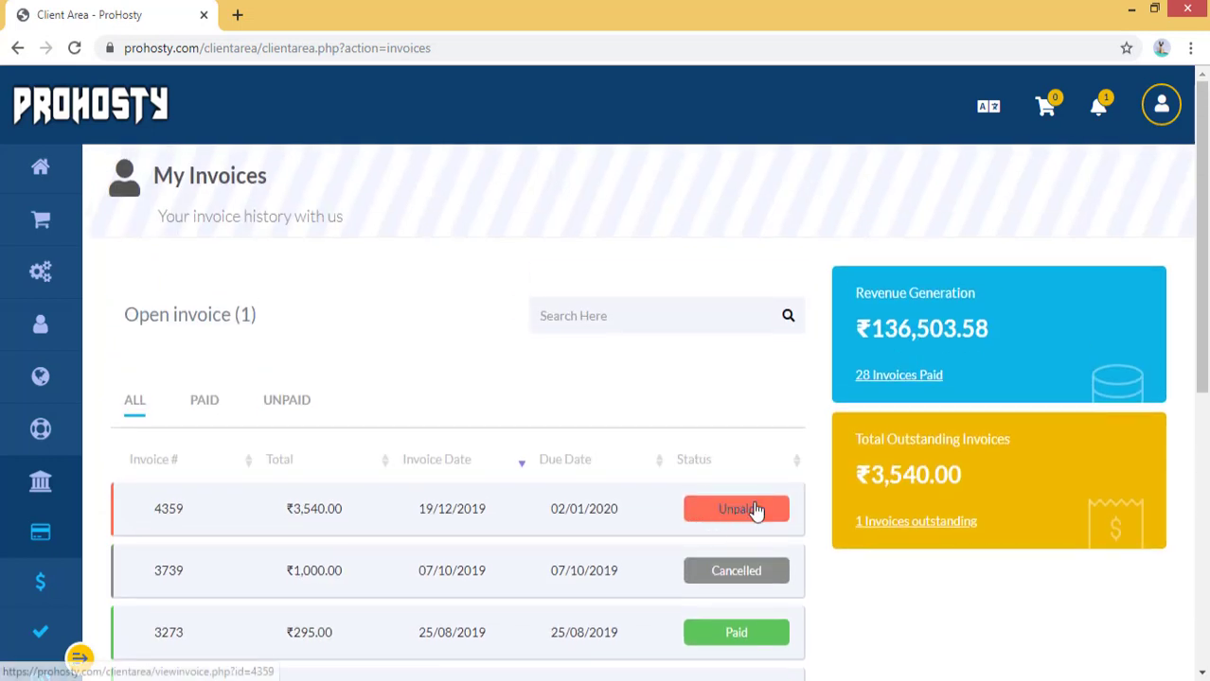
- Review the invoice history, then open the unpaid invoice and examine its payment option, total and balance
scroll(748, 509, down, 2)
scroll(732, 521, down, 2)
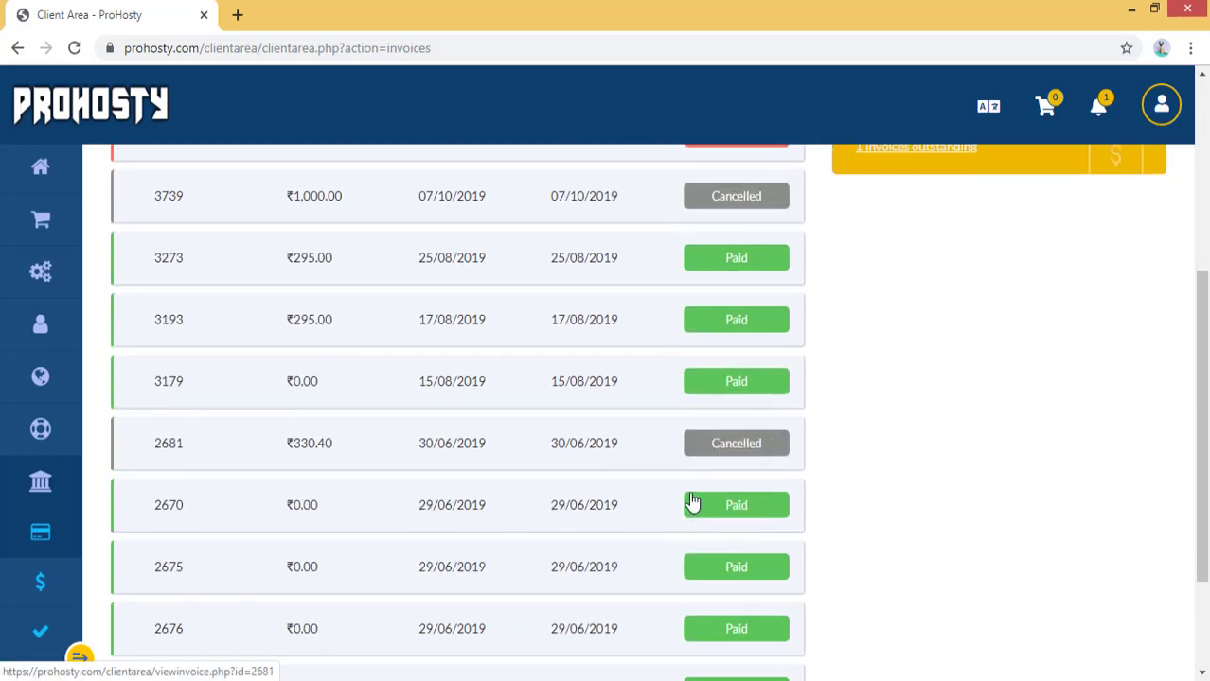
scroll(697, 503, up, 2)
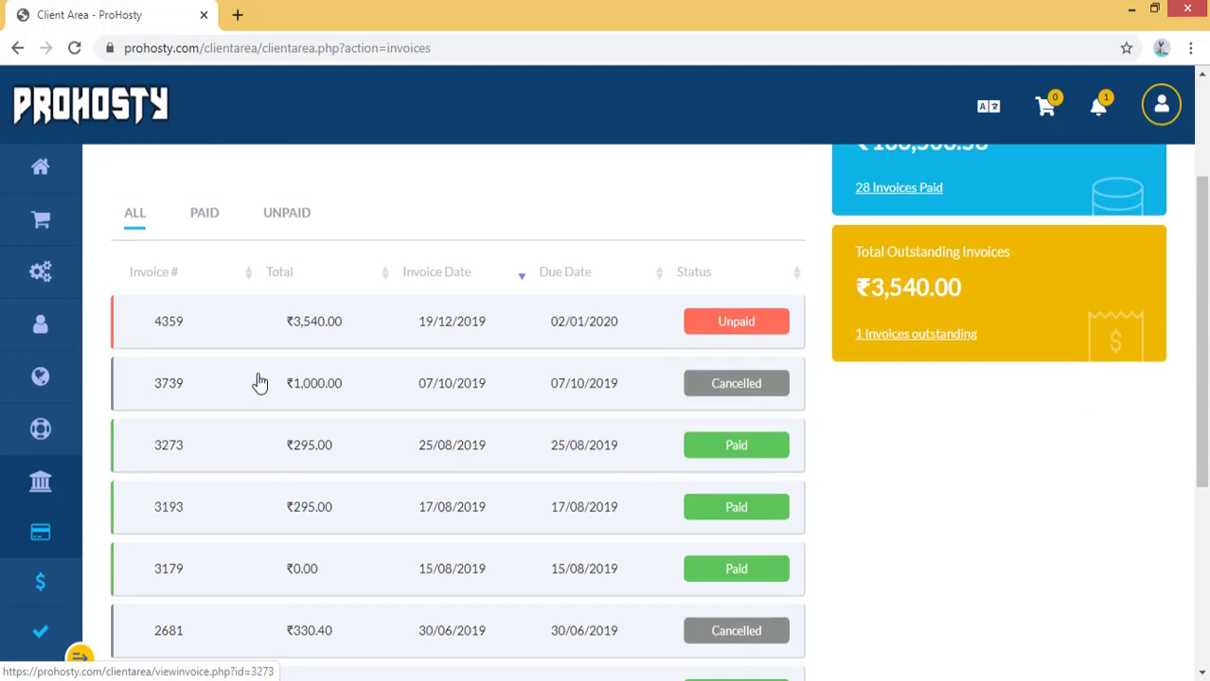
click(740, 322)
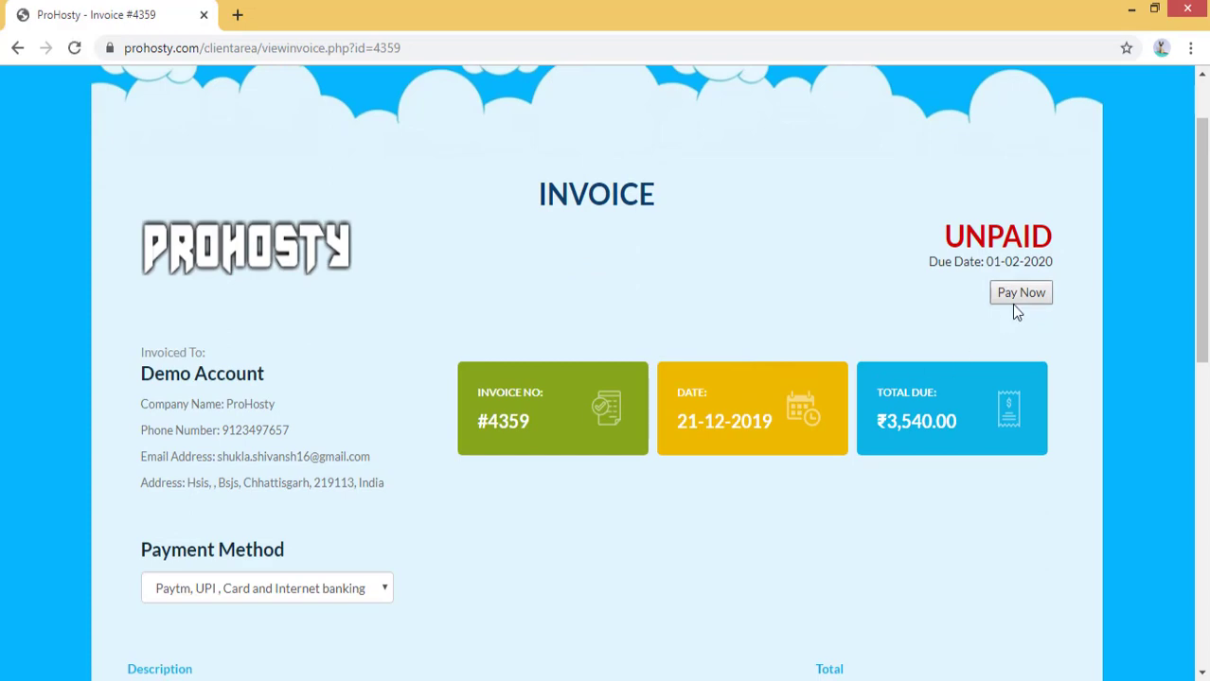
scroll(586, 556, down, 7)
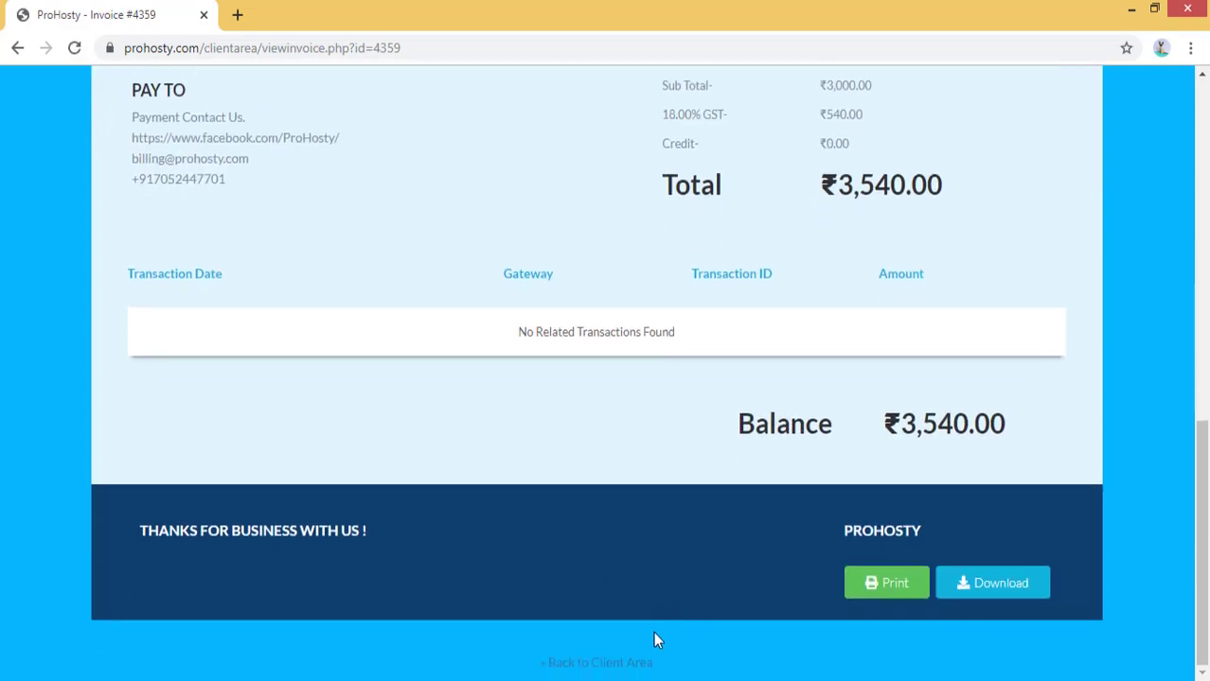
- Return from the invoice to the client area and look over its active products and addons
click(626, 665)
scroll(731, 459, up, 5)
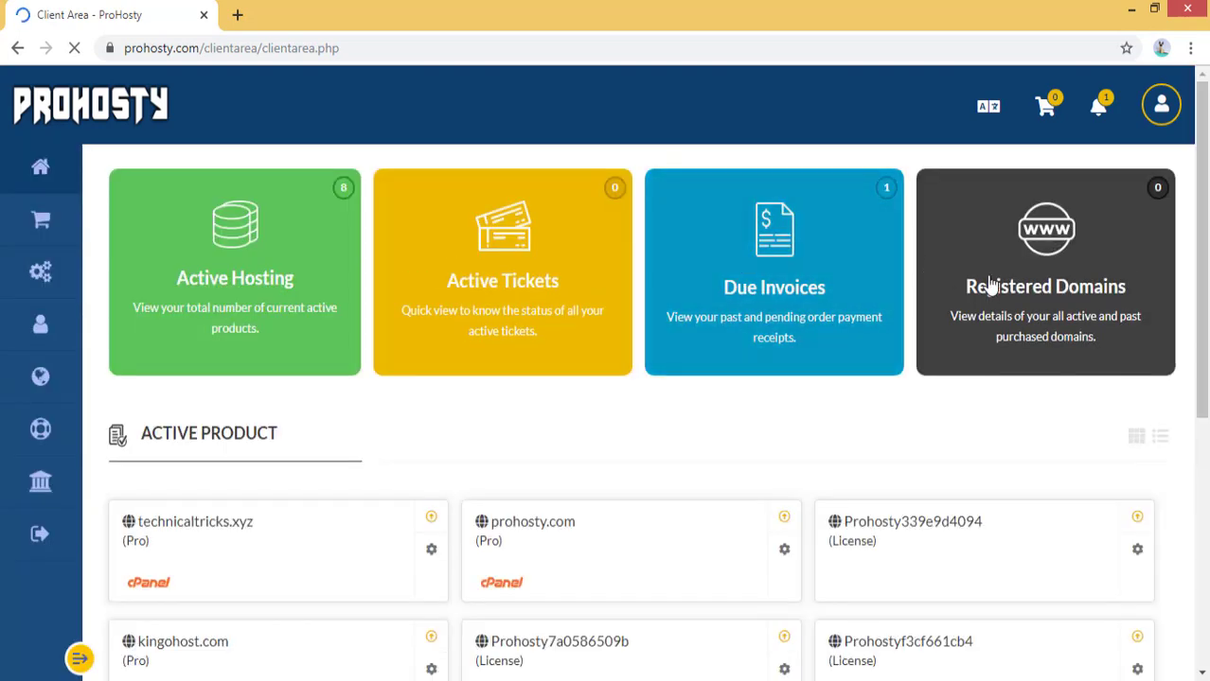
scroll(672, 187, down, 8)
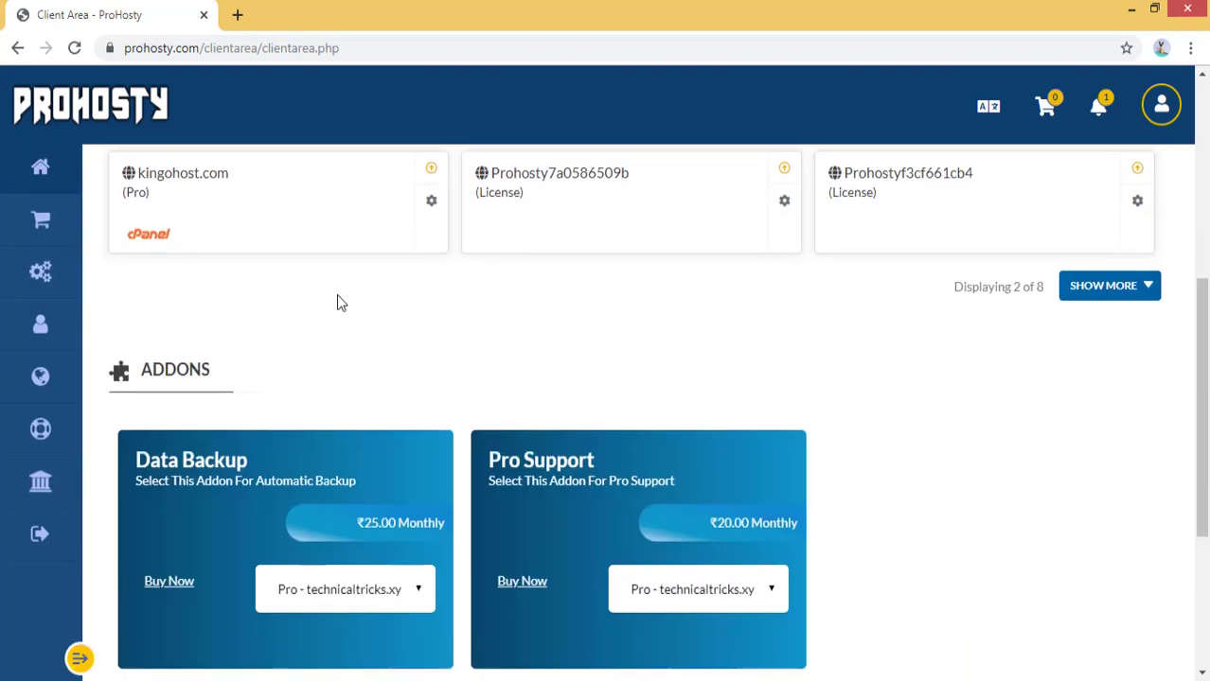
scroll(994, 282, up, 8)
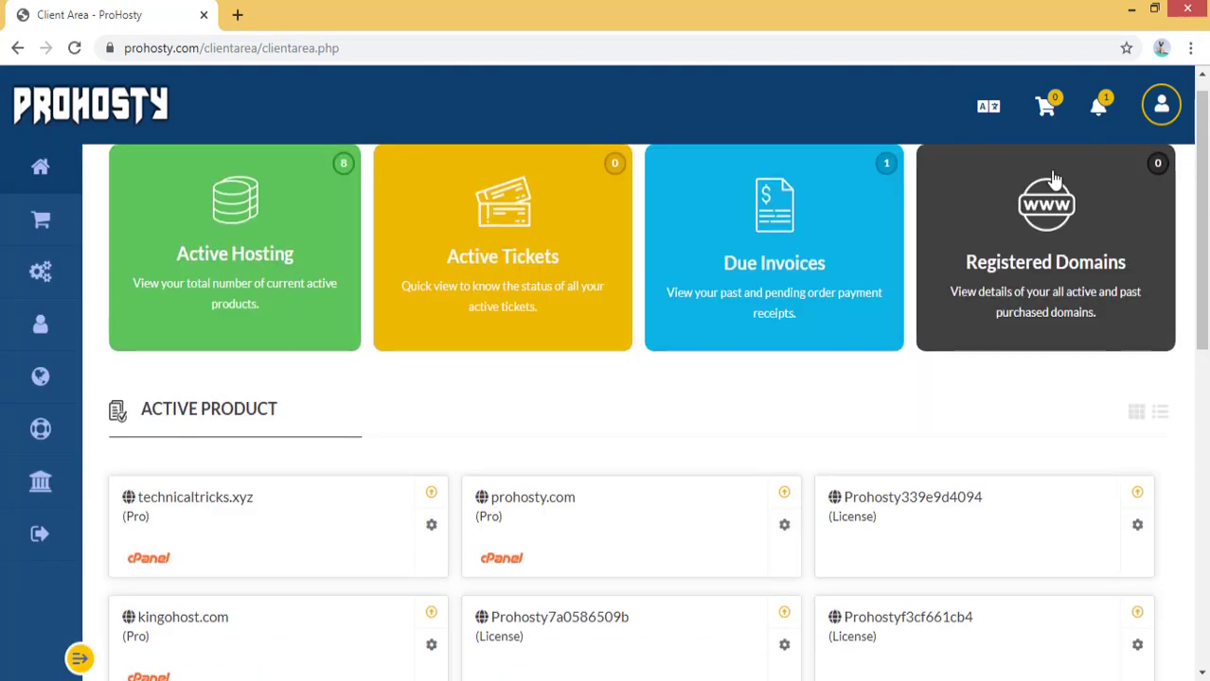
- Open the account details for editing and review the personal and contact information fields
click(1161, 122)
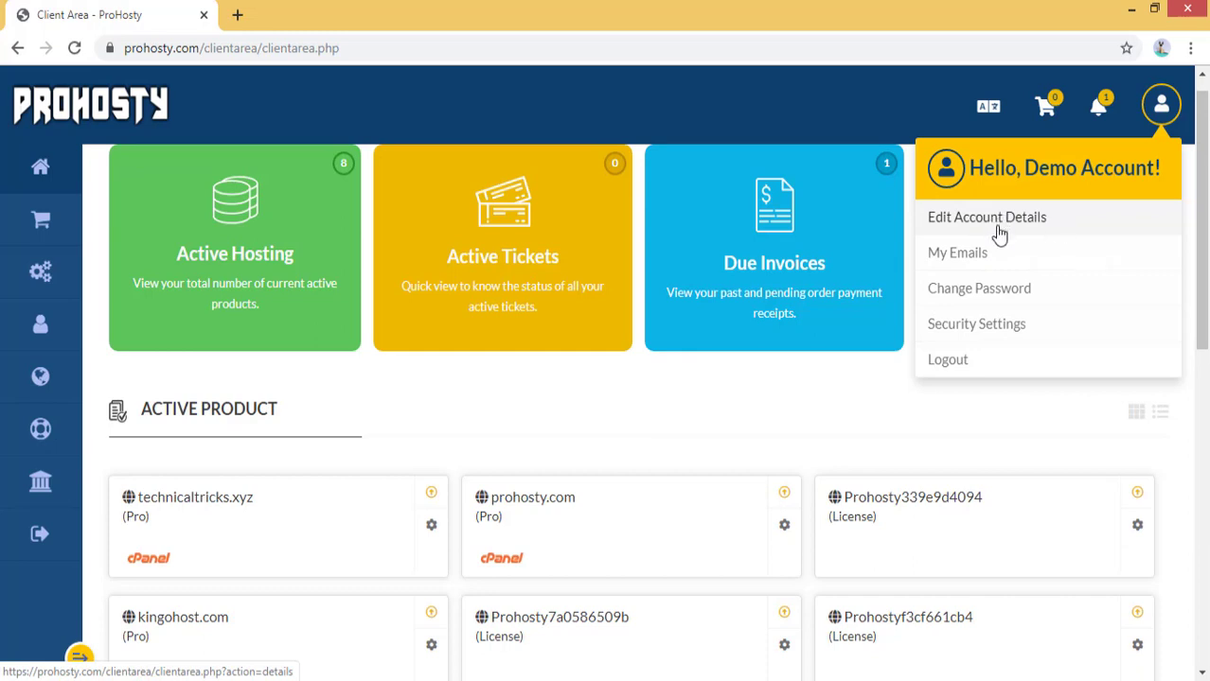
click(998, 234)
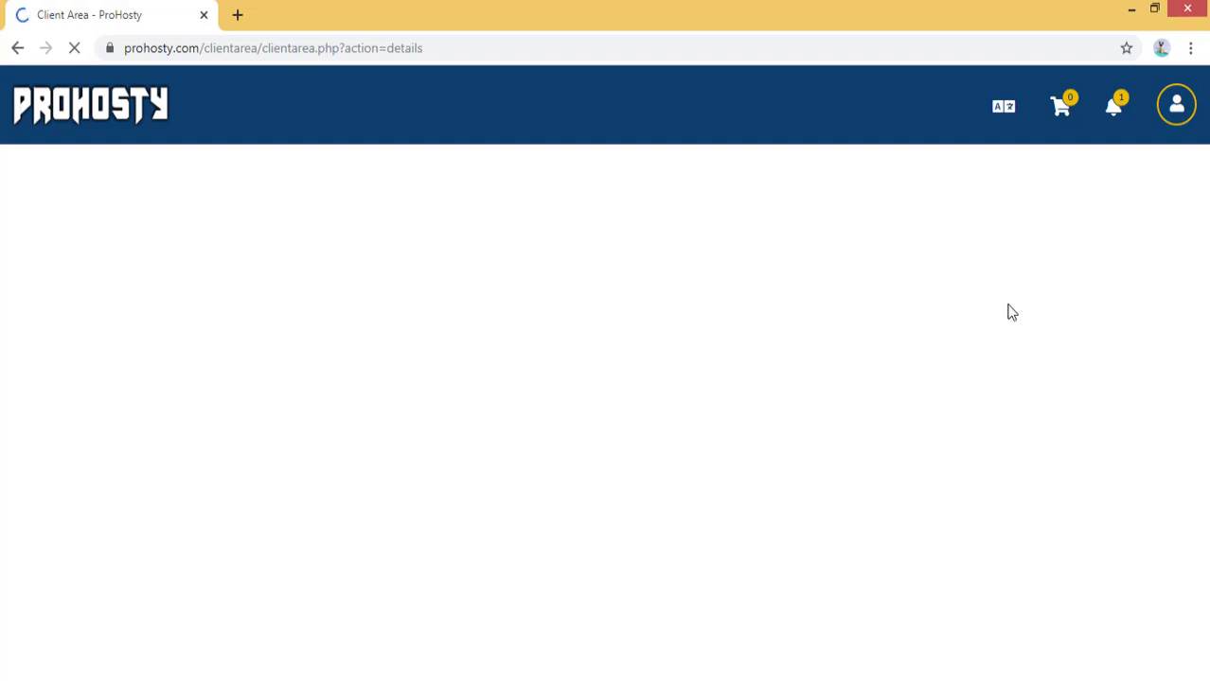
scroll(615, 274, down, 1)
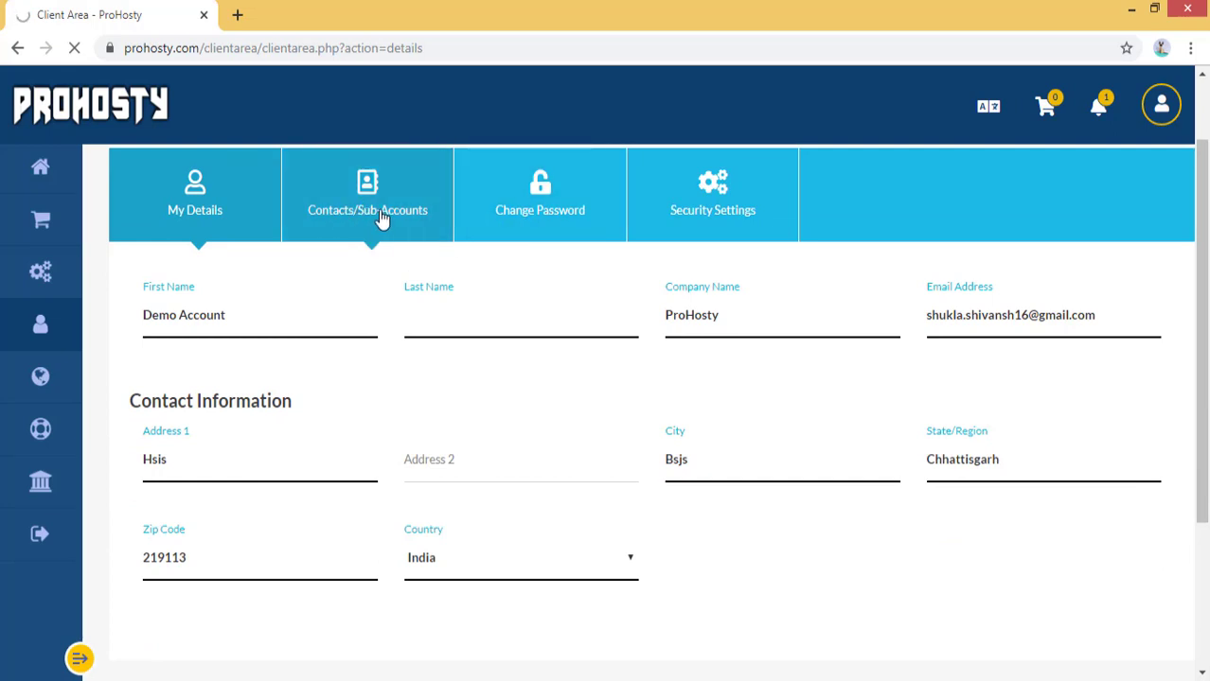
- Open Contacts/Sub-Accounts and examine the new contact form, the sub-account option and the email preferences
scroll(383, 218, up, 1)
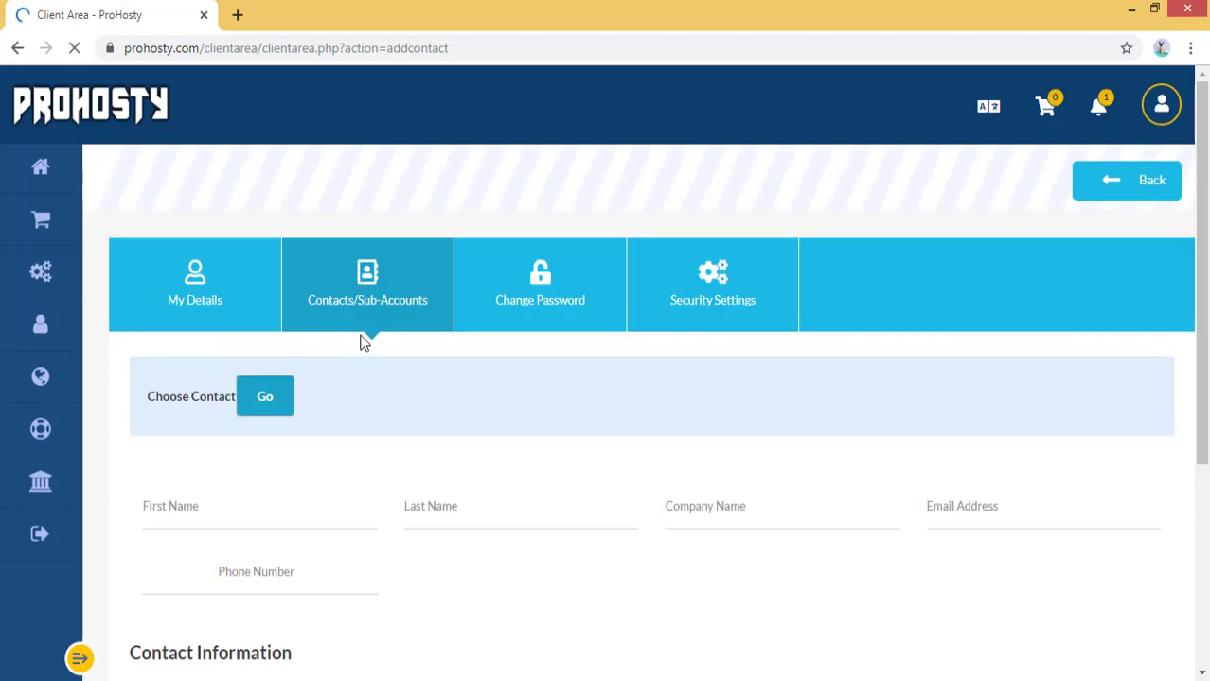
scroll(322, 346, down, 3)
click(273, 305)
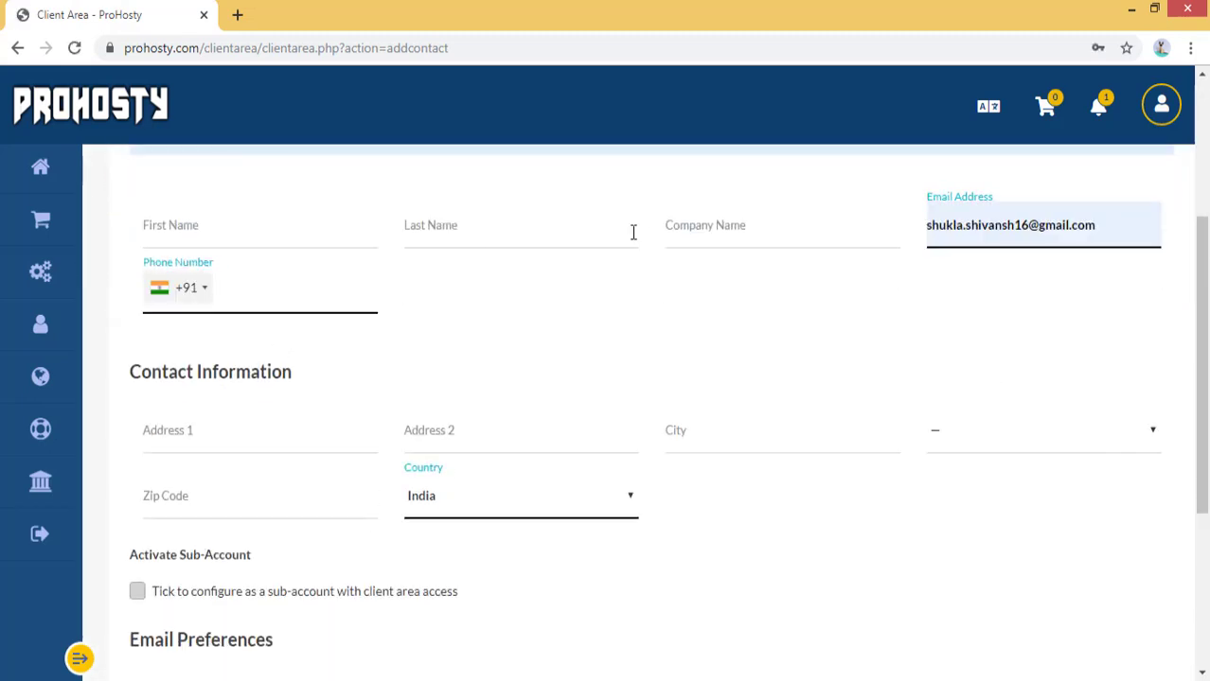
click(781, 212)
click(407, 224)
scroll(278, 405, down, 3)
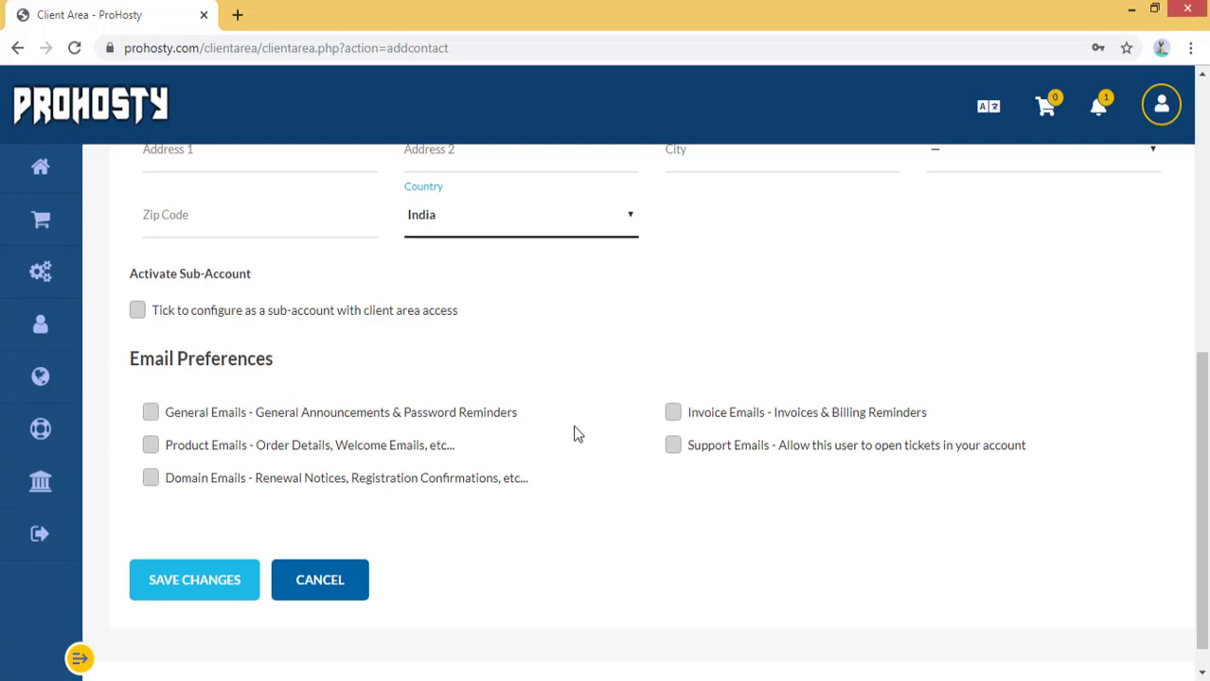
scroll(412, 386, up, 3)
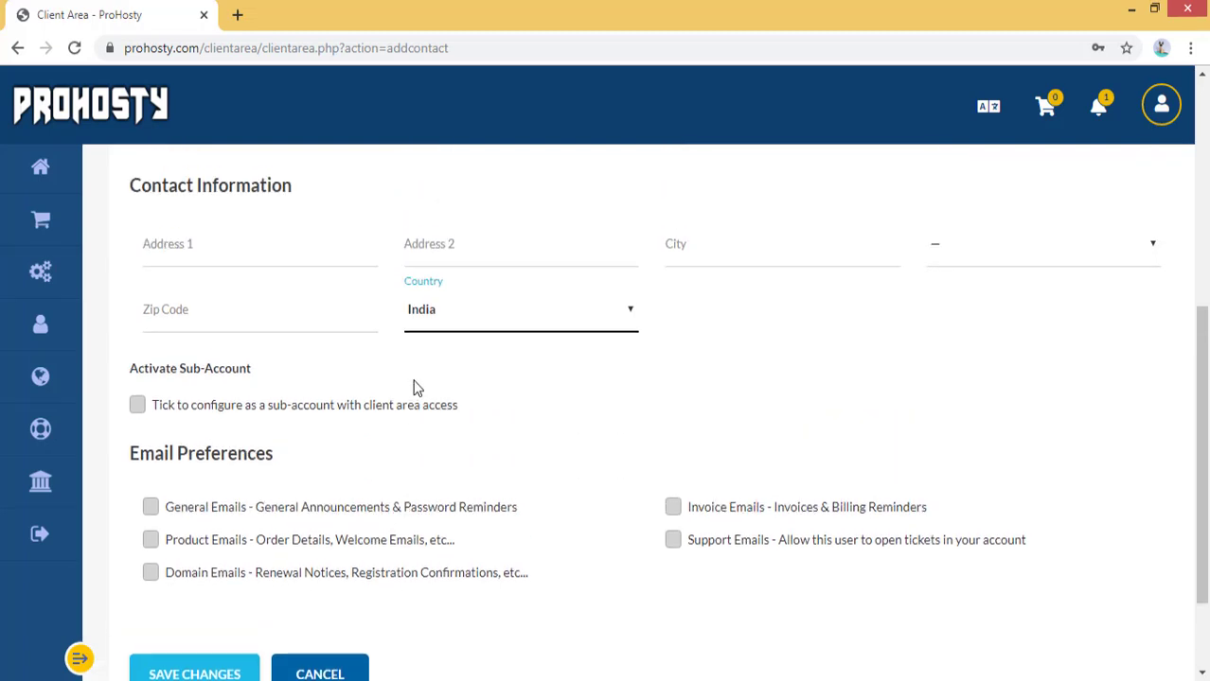
scroll(598, 412, up, 3)
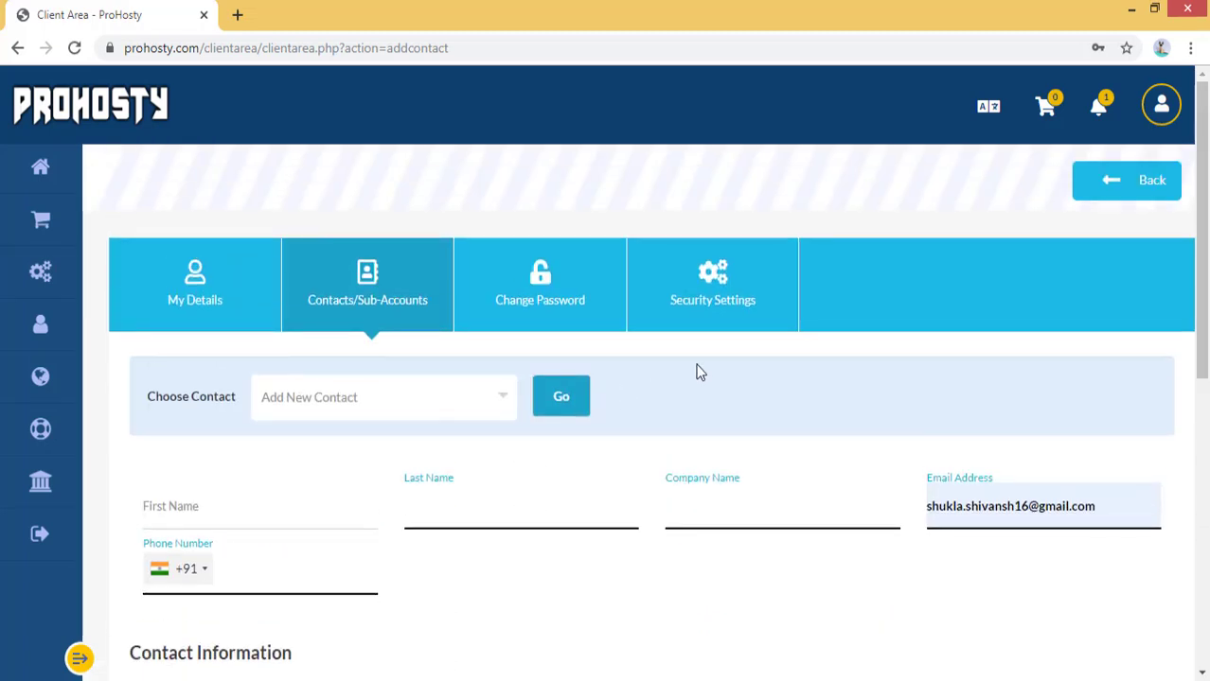
- Open Security Settings and review the linked account options and the Single Sign-On setting with its description
click(711, 296)
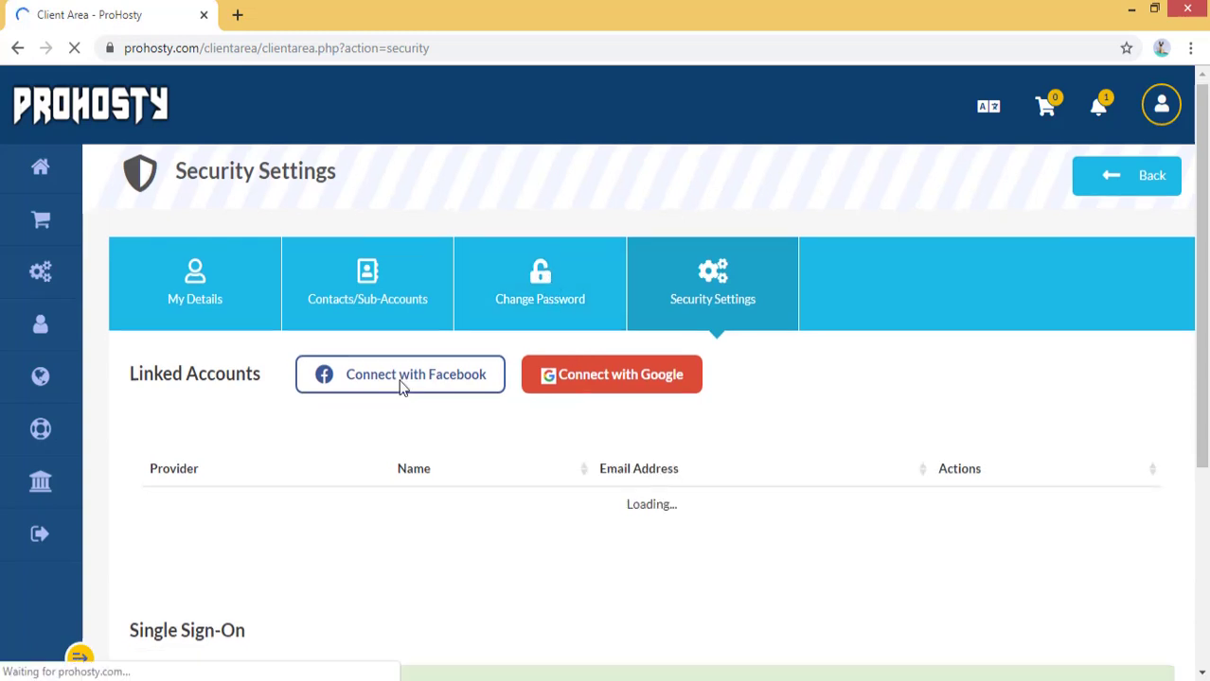
scroll(181, 332, down, 1)
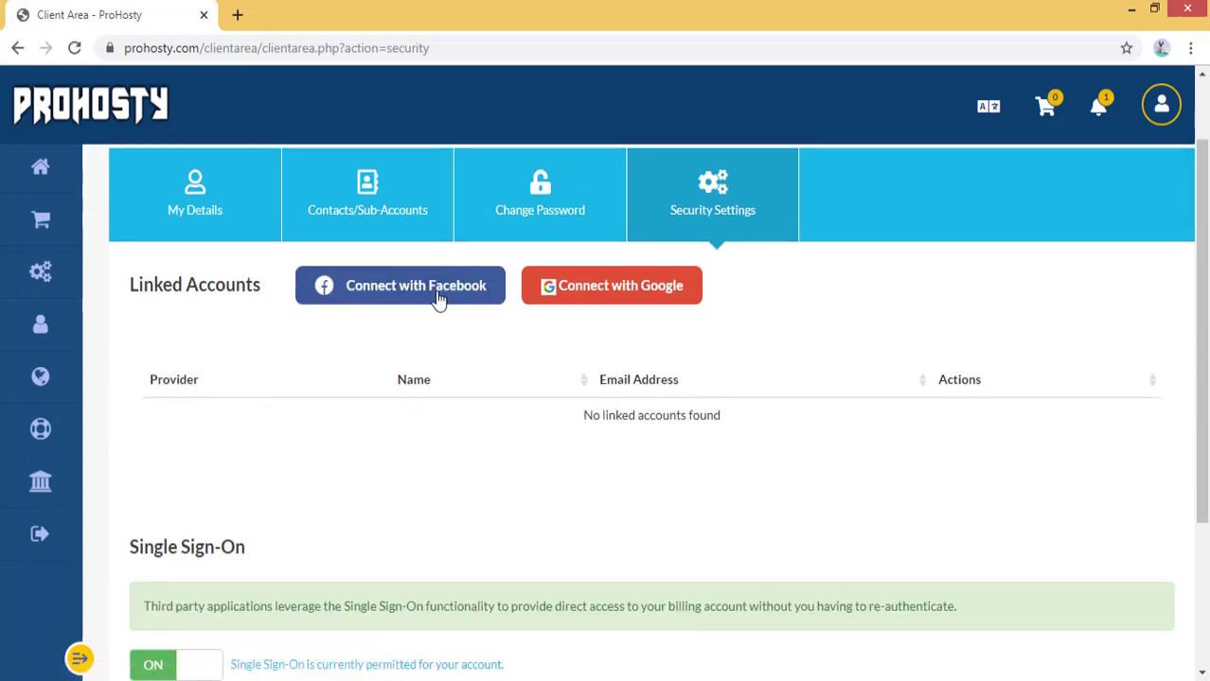
scroll(757, 427, down, 3)
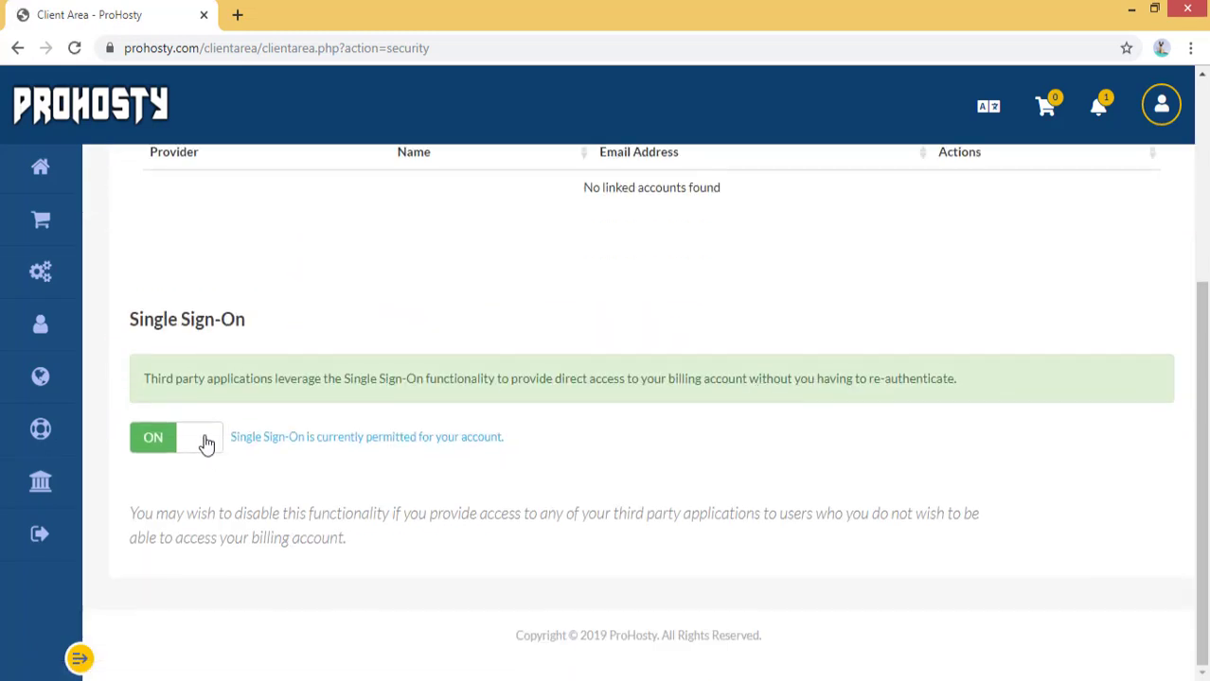
drag(145, 379, 991, 395)
click(952, 511)
scroll(952, 511, up, 4)
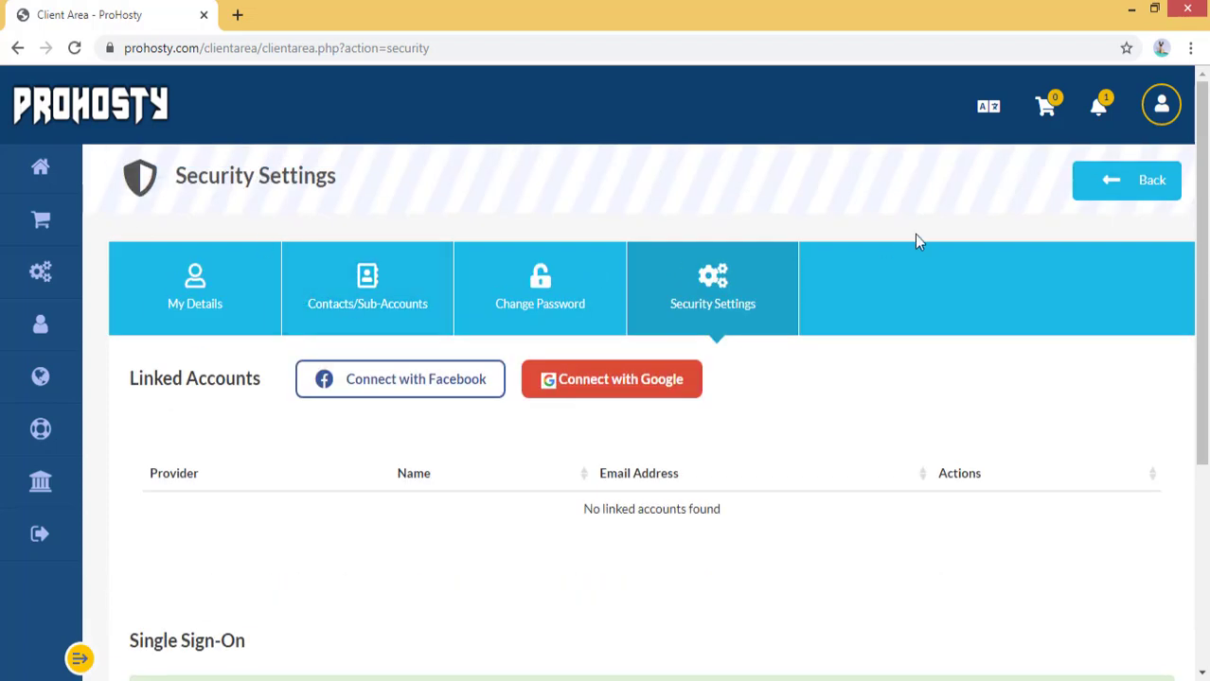
- Open My Emails from the account options and review the history of sent messages
click(1164, 112)
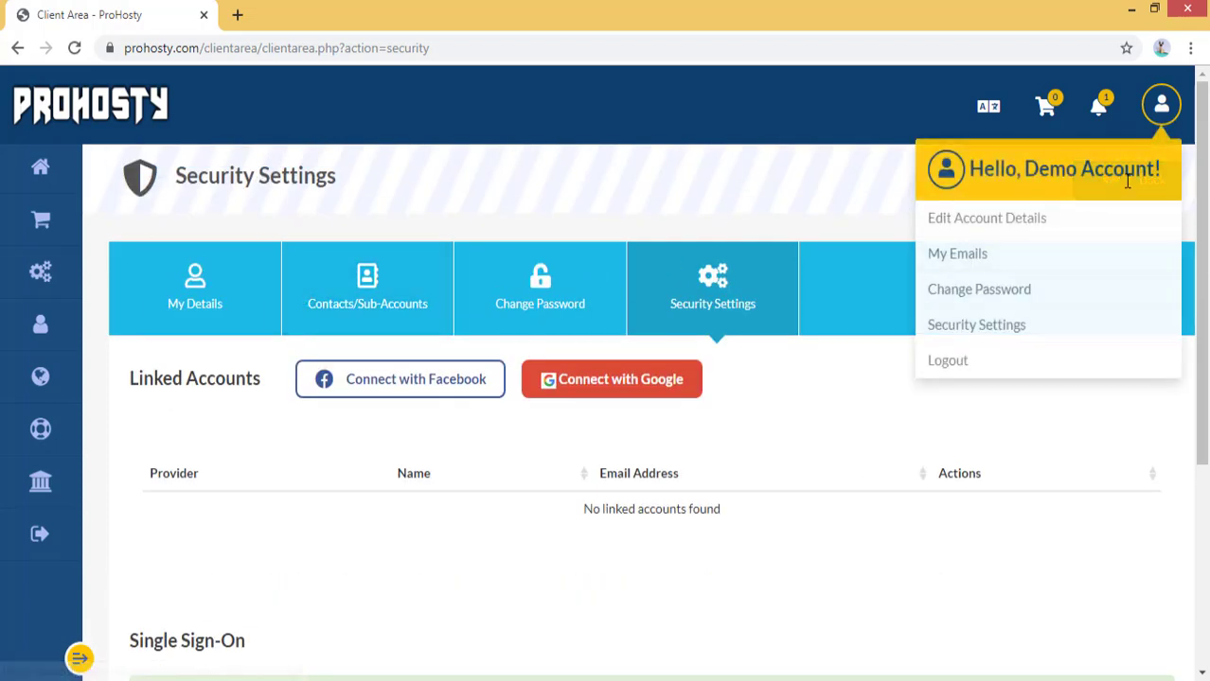
click(997, 253)
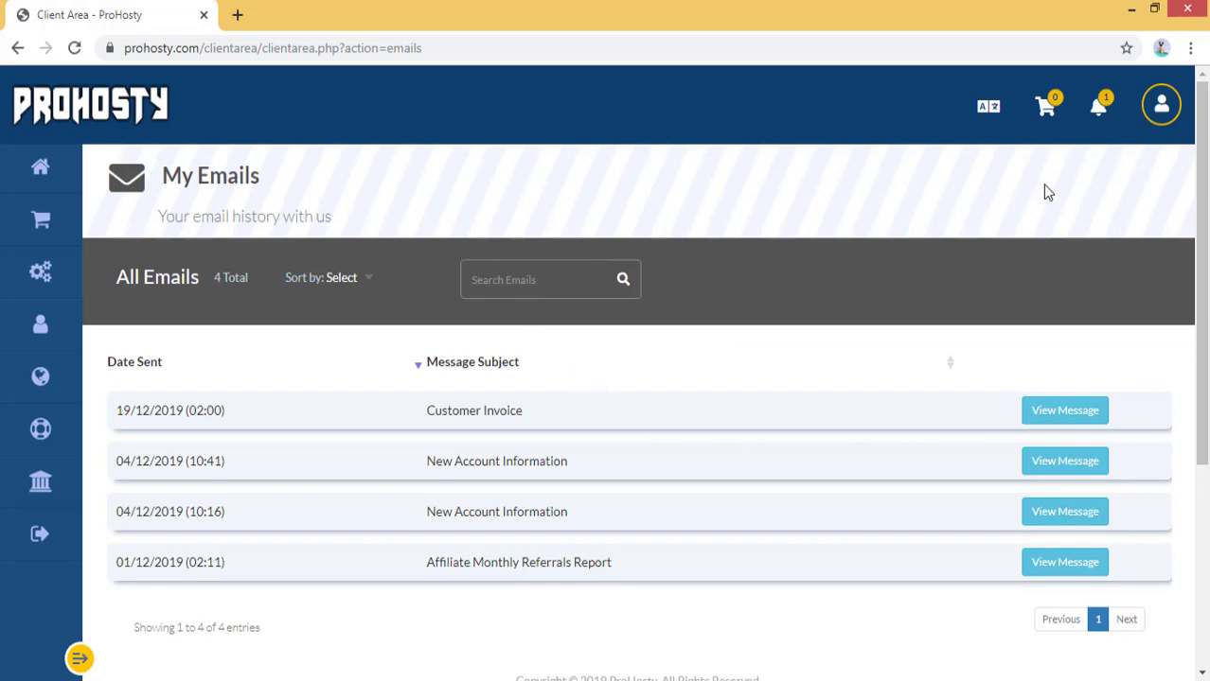
click(1179, 104)
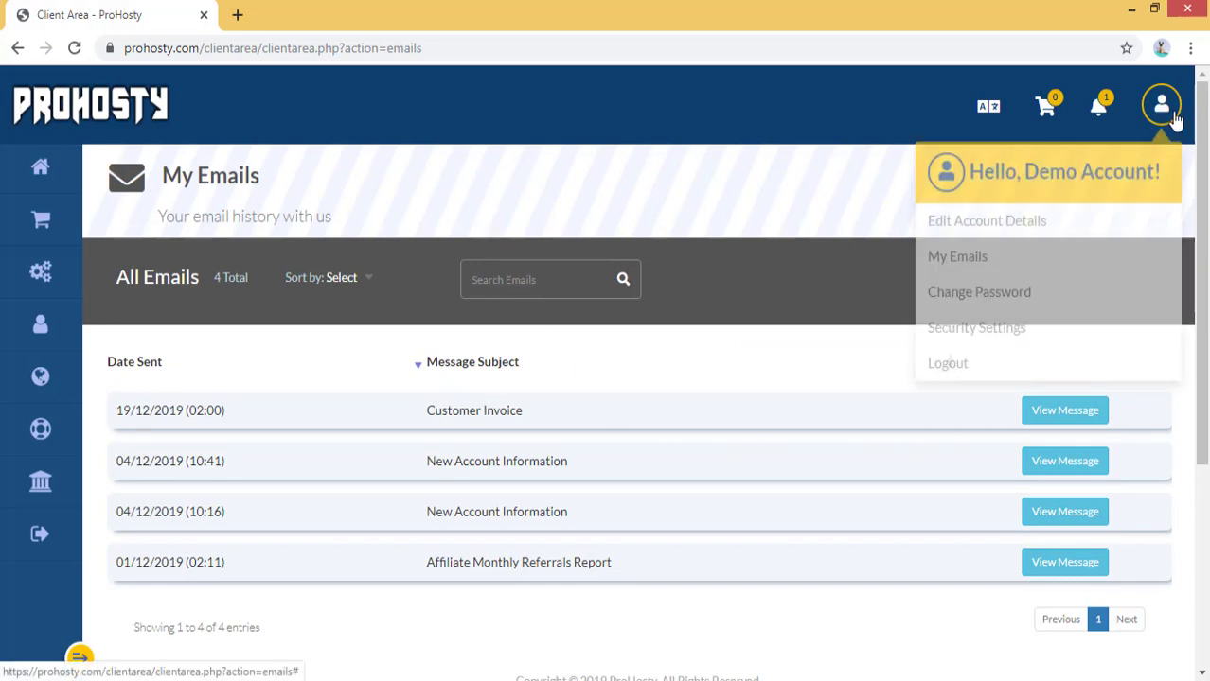
click(610, 198)
scroll(562, 386, down, 3)
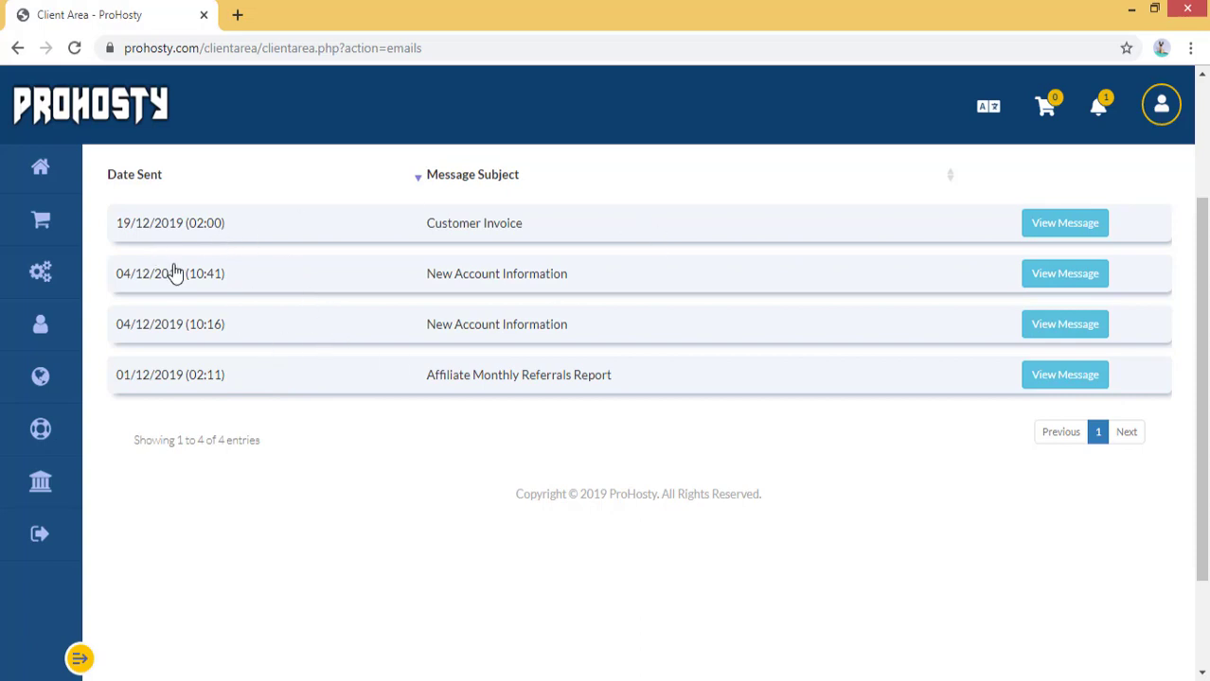
scroll(180, 274, up, 2)
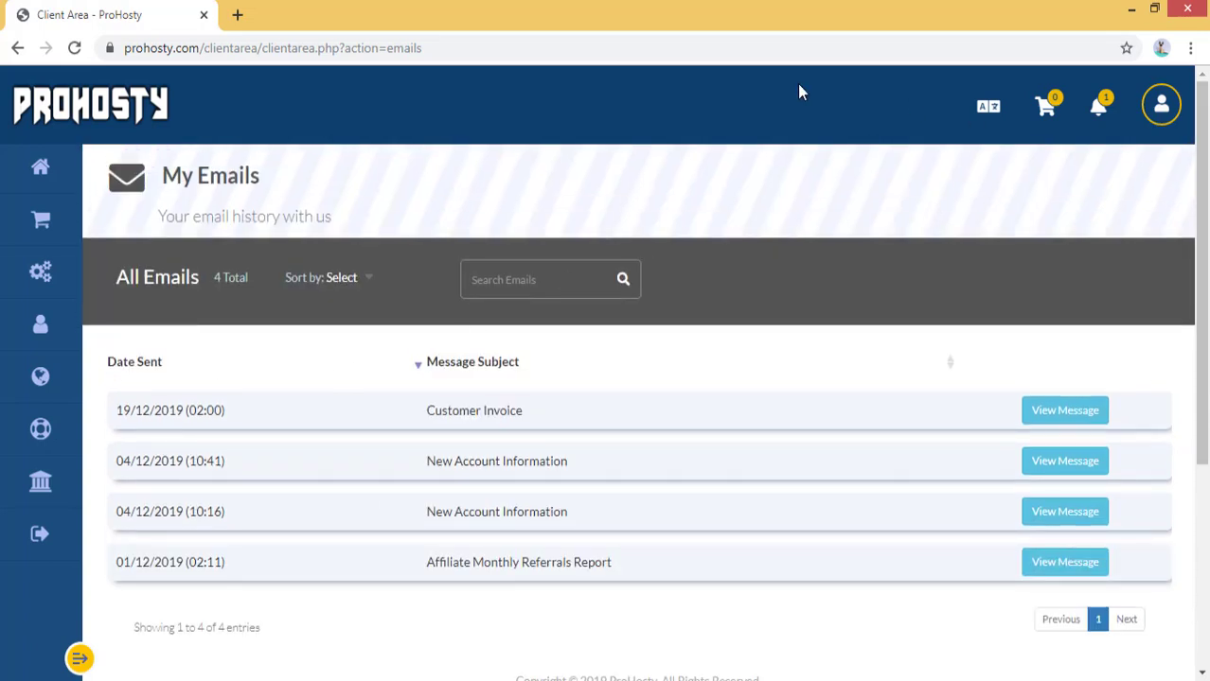
- Look over the account options, then expand the side navigation and go to the client area Home page
click(1162, 106)
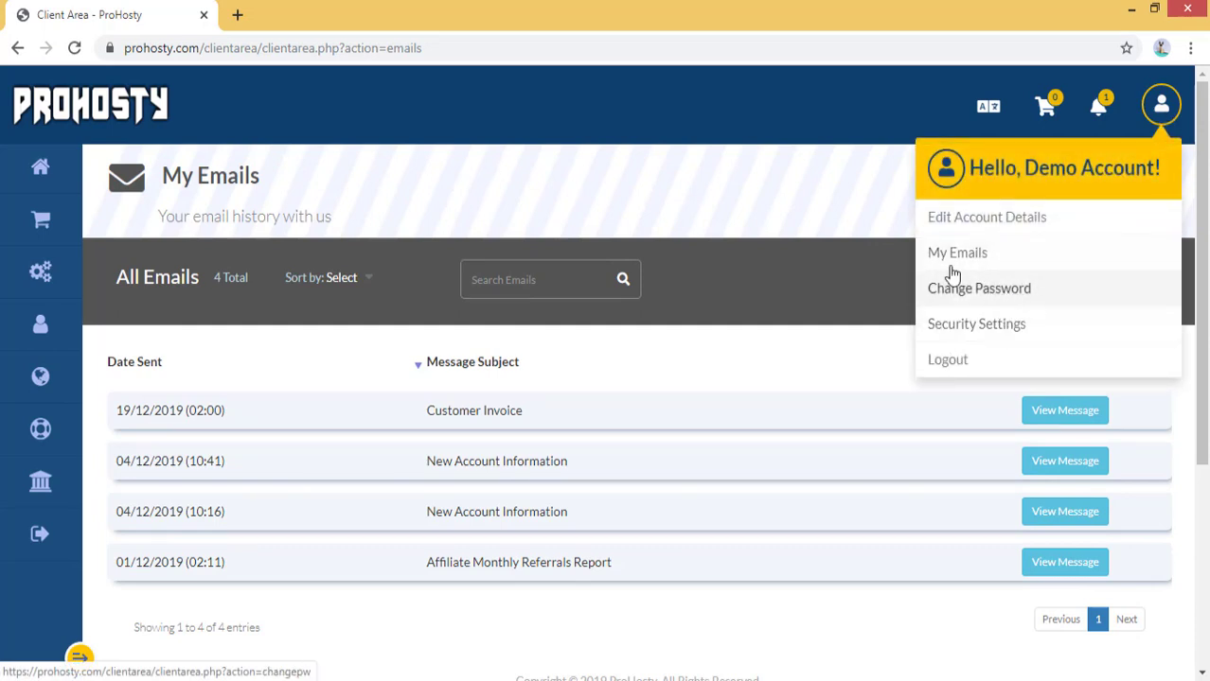
click(79, 660)
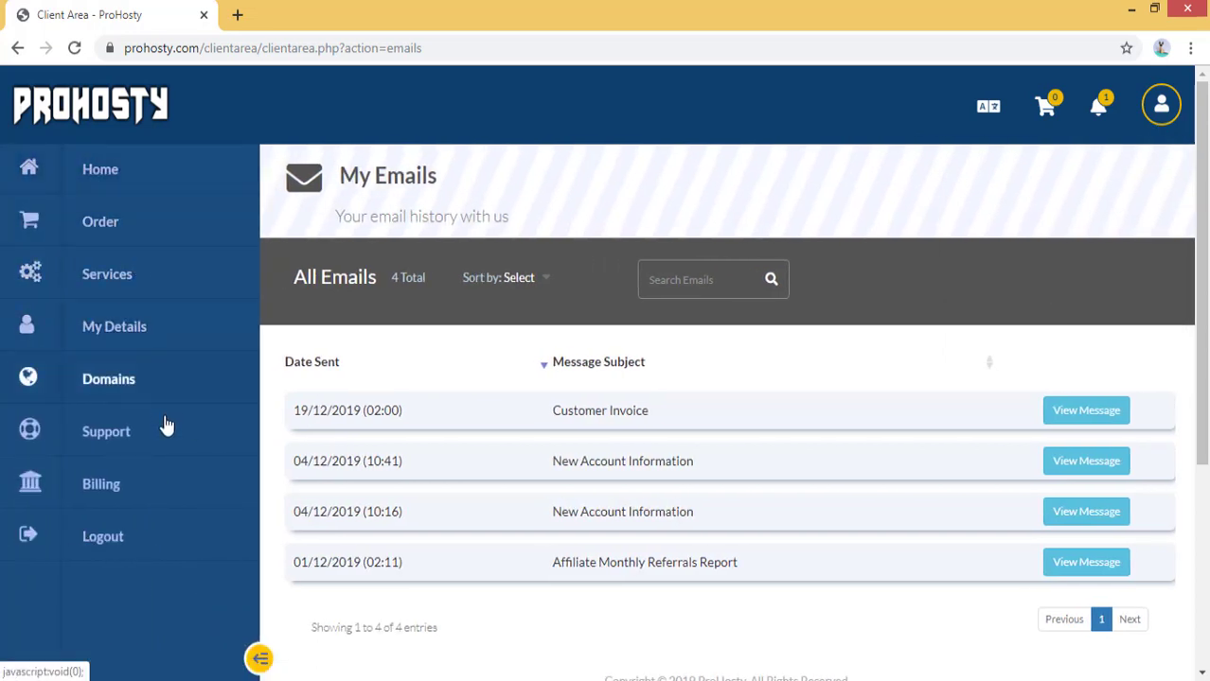
click(161, 186)
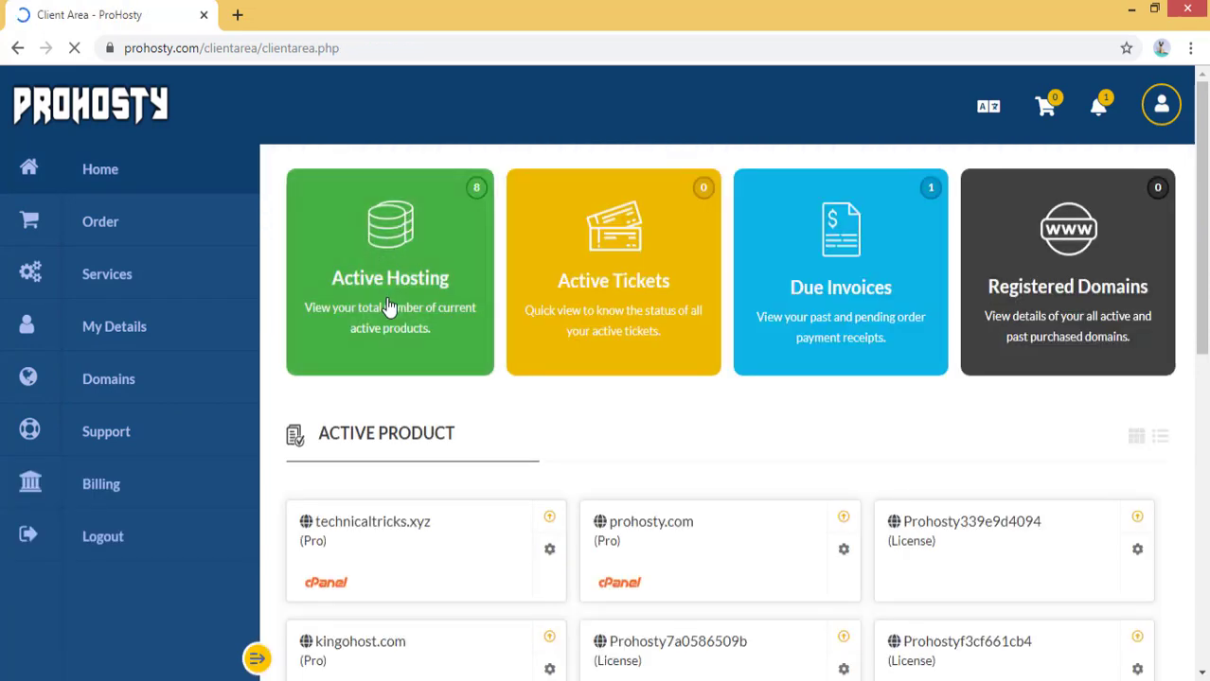
- Open the kingohost.com service from Active Hosting and review its package, nameserver and usage details
click(375, 312)
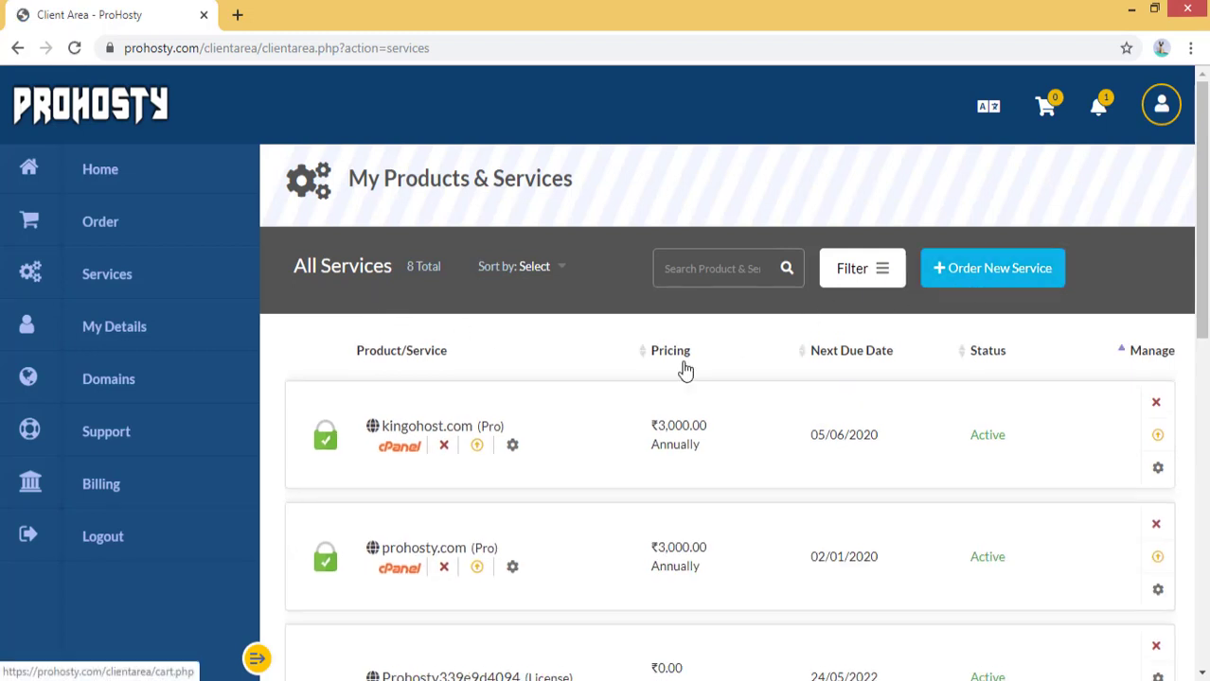
scroll(568, 383, down, 1)
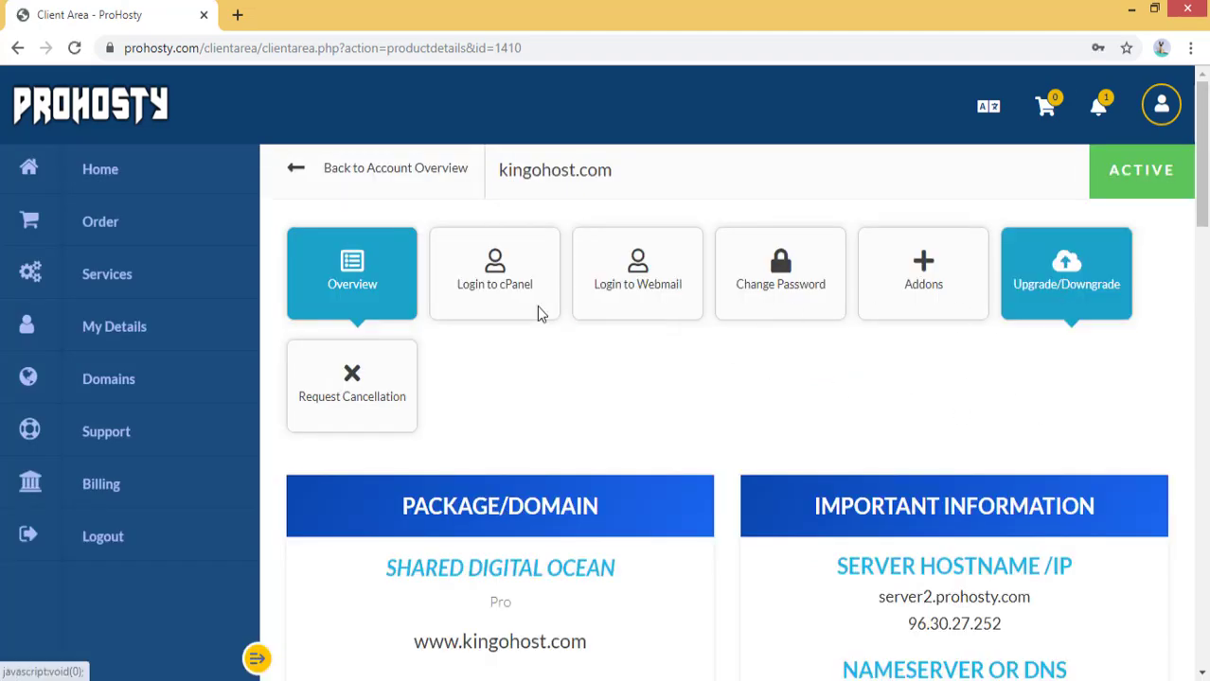
scroll(816, 543, down, 9)
scroll(885, 518, up, 4)
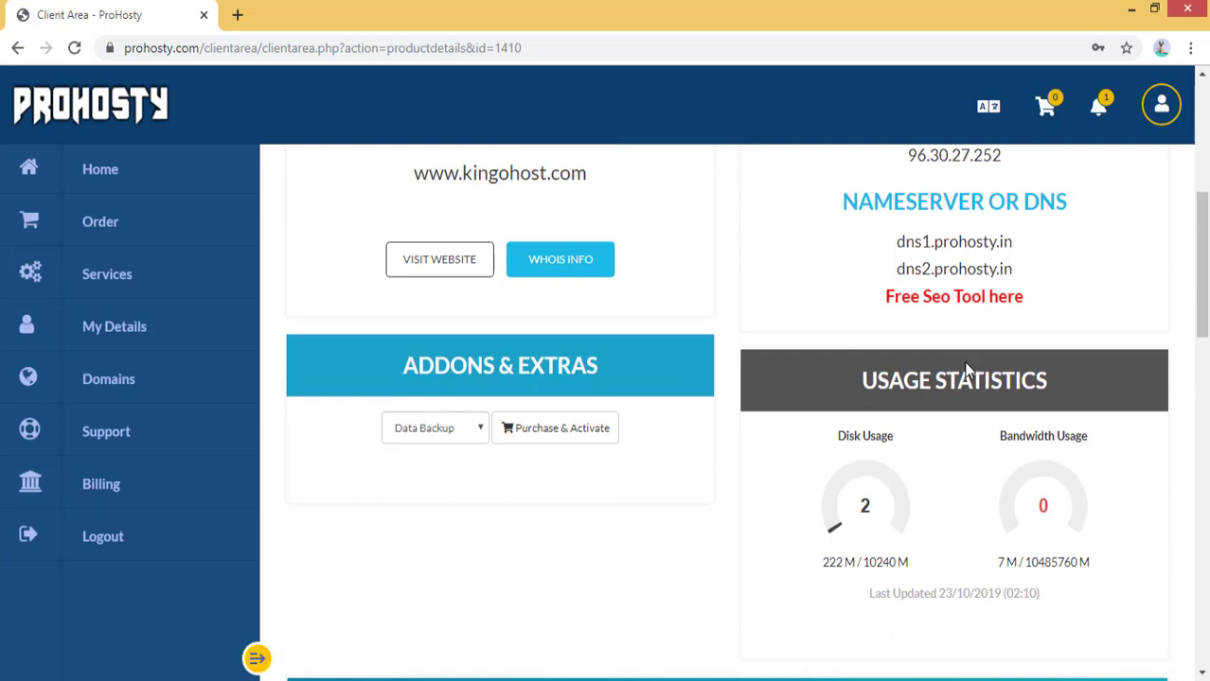
- Go to the service's free SEO tool gift and open the free Moz account
click(957, 301)
scroll(607, 288, up, 1)
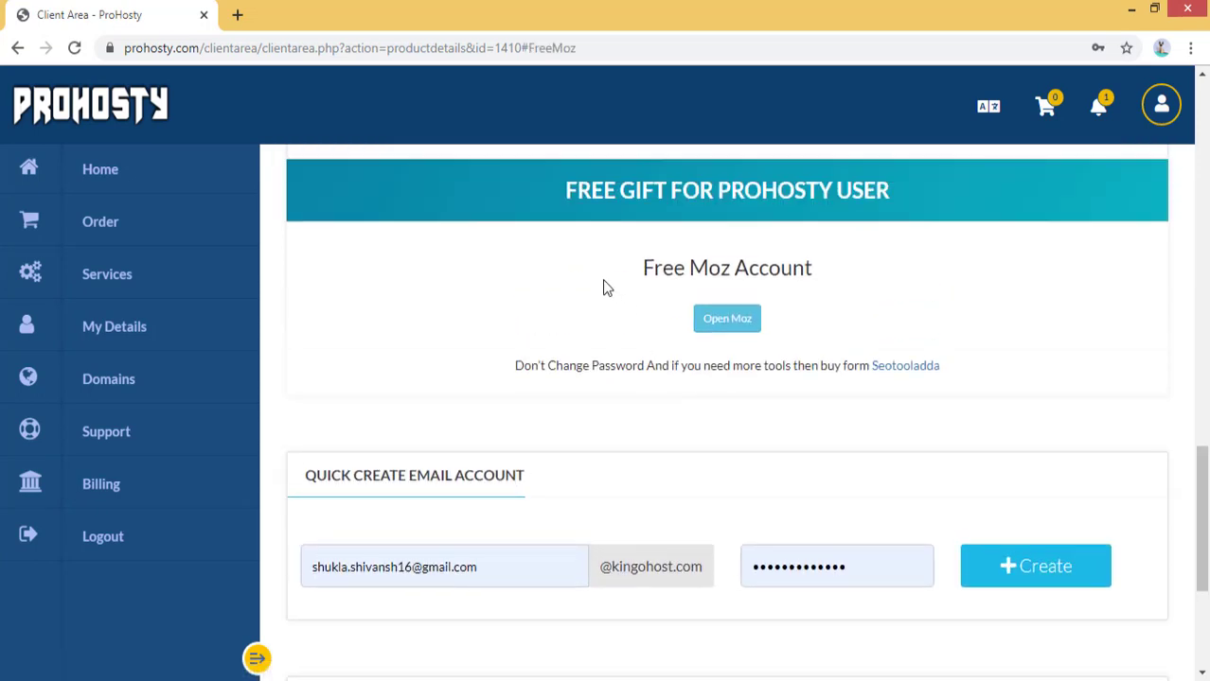
click(743, 318)
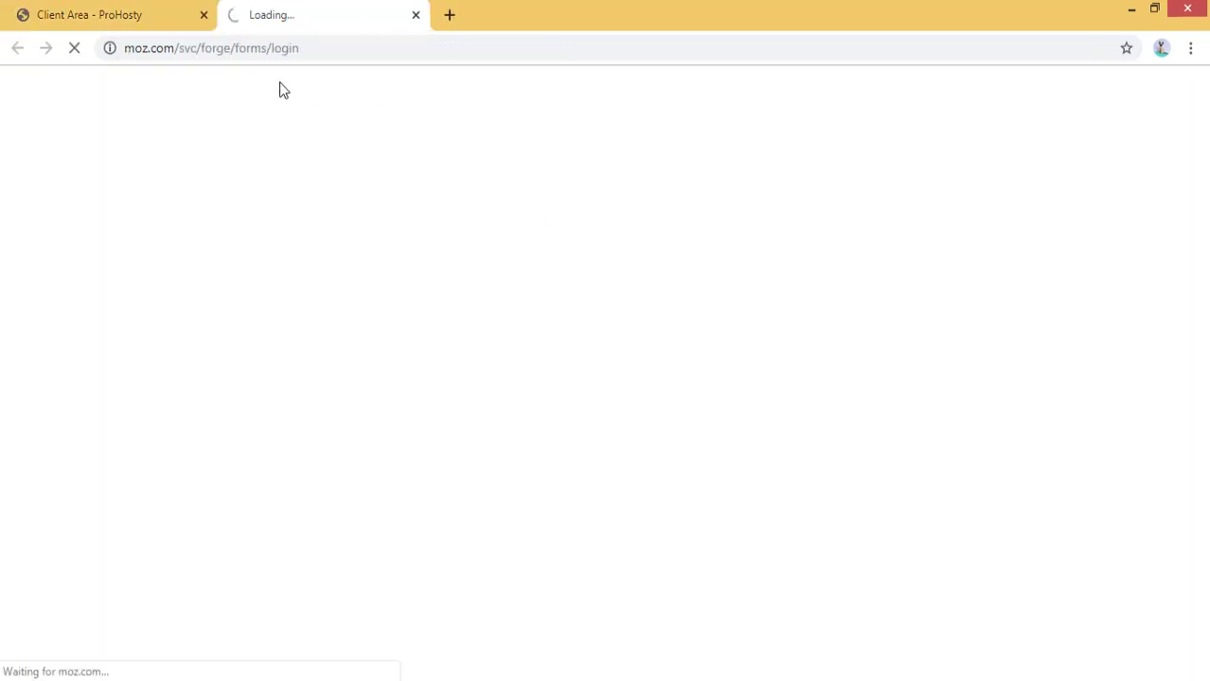
click(415, 15)
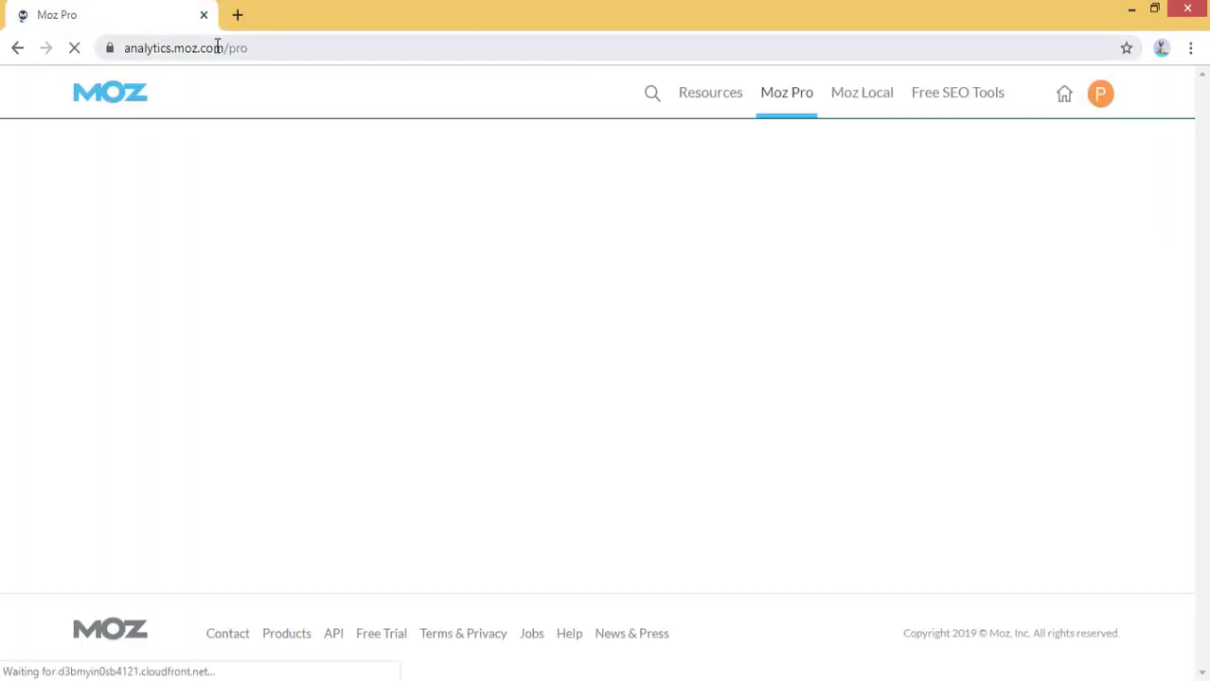
- Examine the Moz Pro home page, including the tracked campaigns and the research tools
drag(211, 48, 435, 268)
click(438, 268)
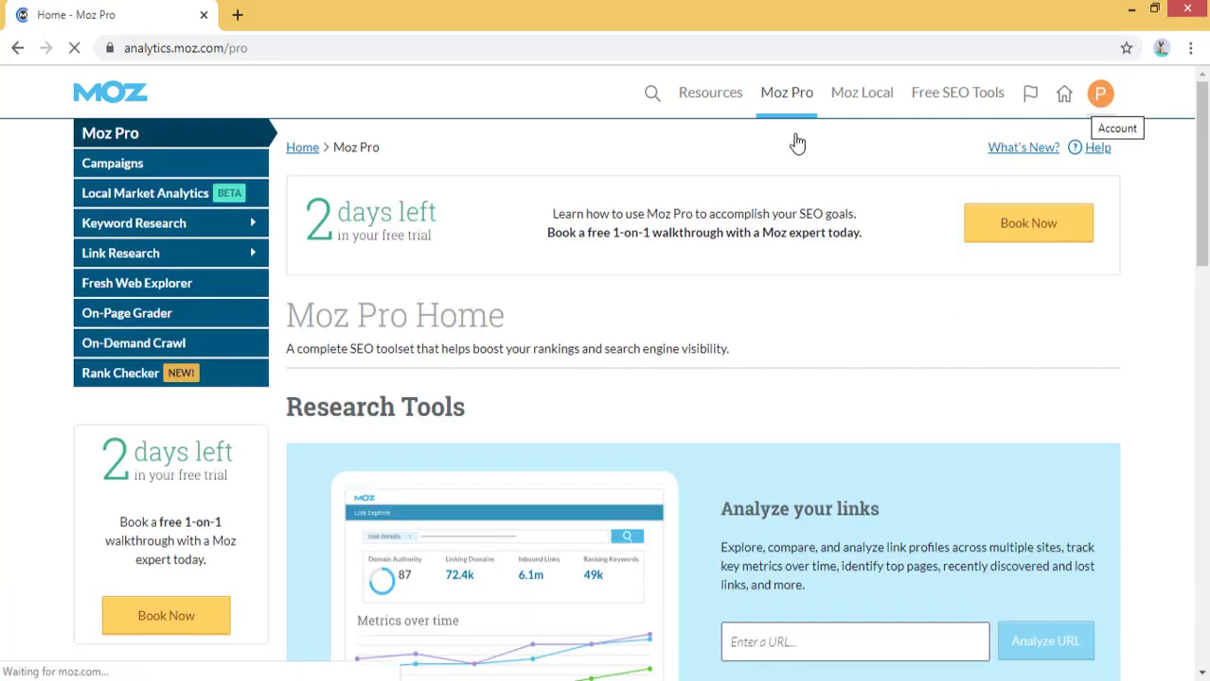
scroll(480, 509, down, 2)
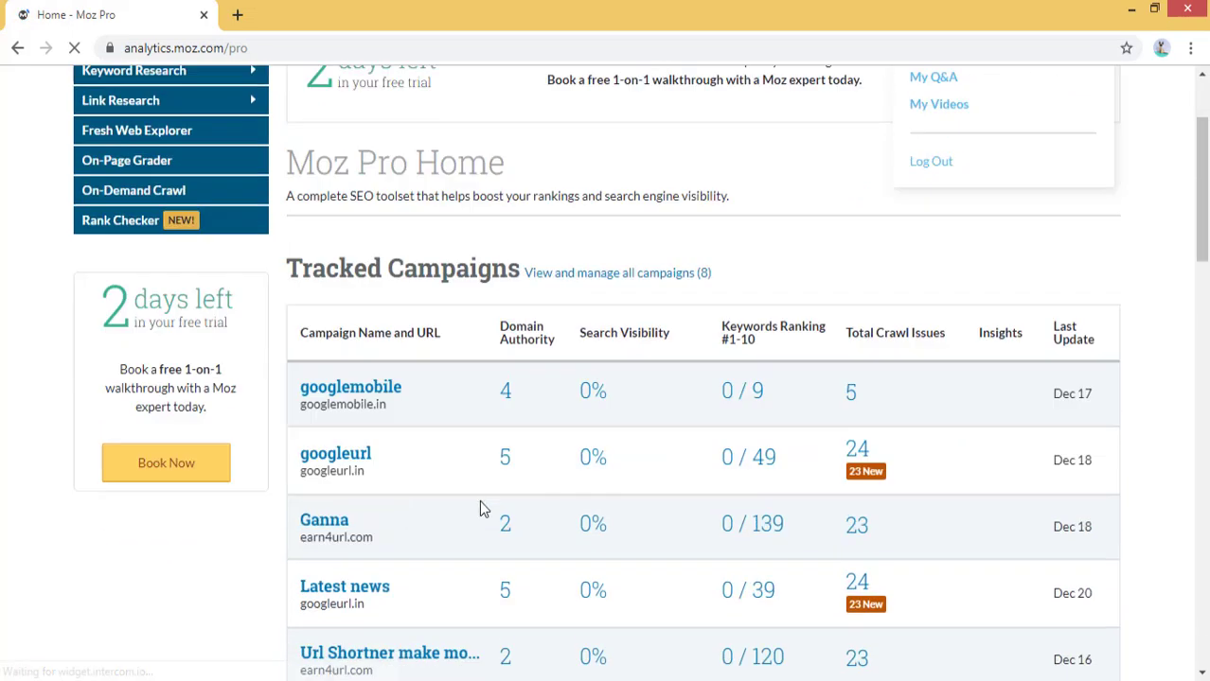
scroll(480, 510, down, 2)
scroll(376, 419, down, 1)
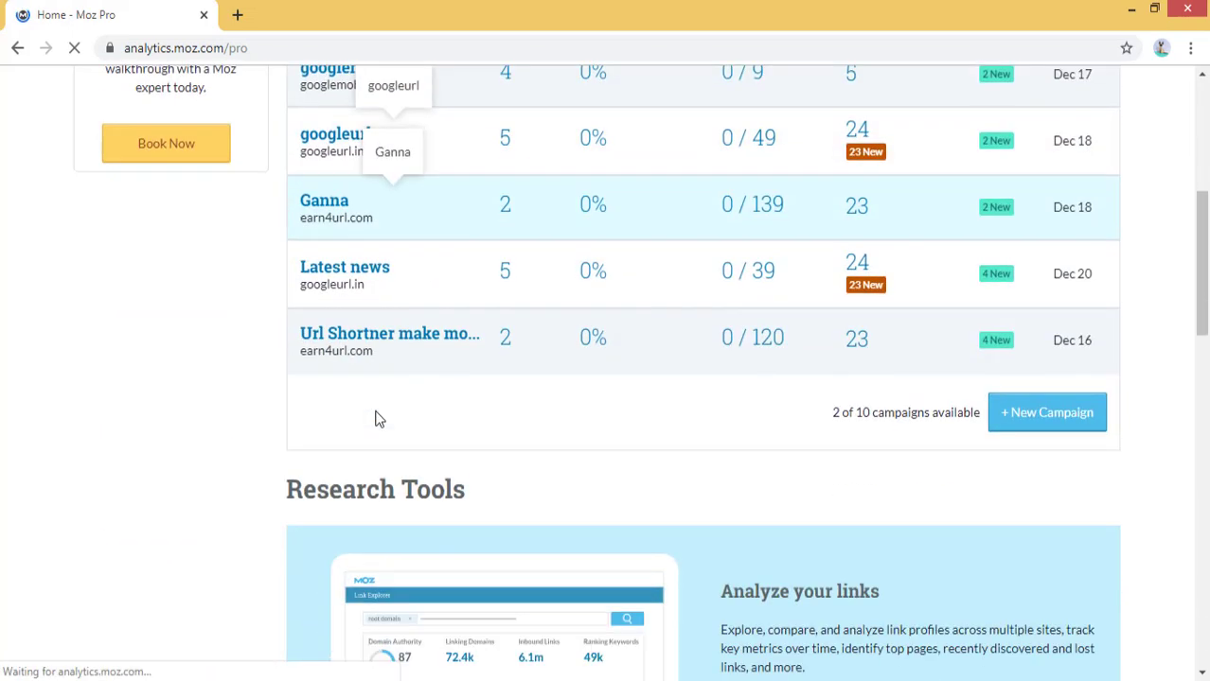
scroll(377, 419, down, 7)
scroll(396, 260, up, 7)
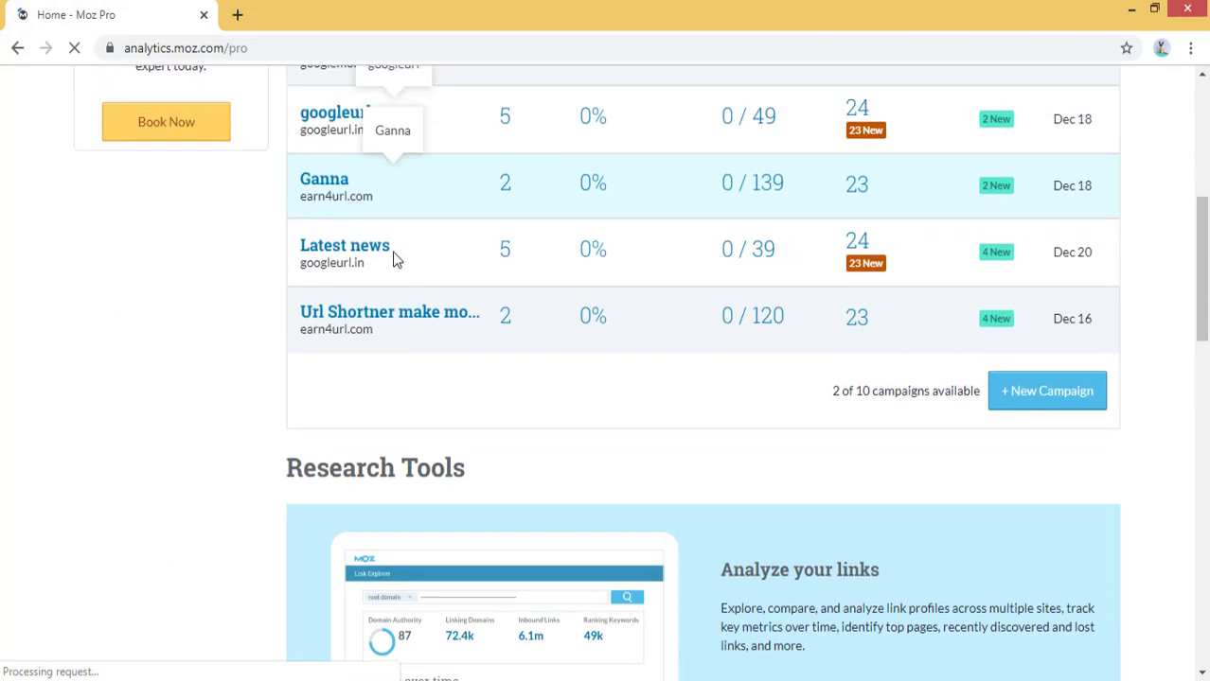
scroll(396, 261, up, 6)
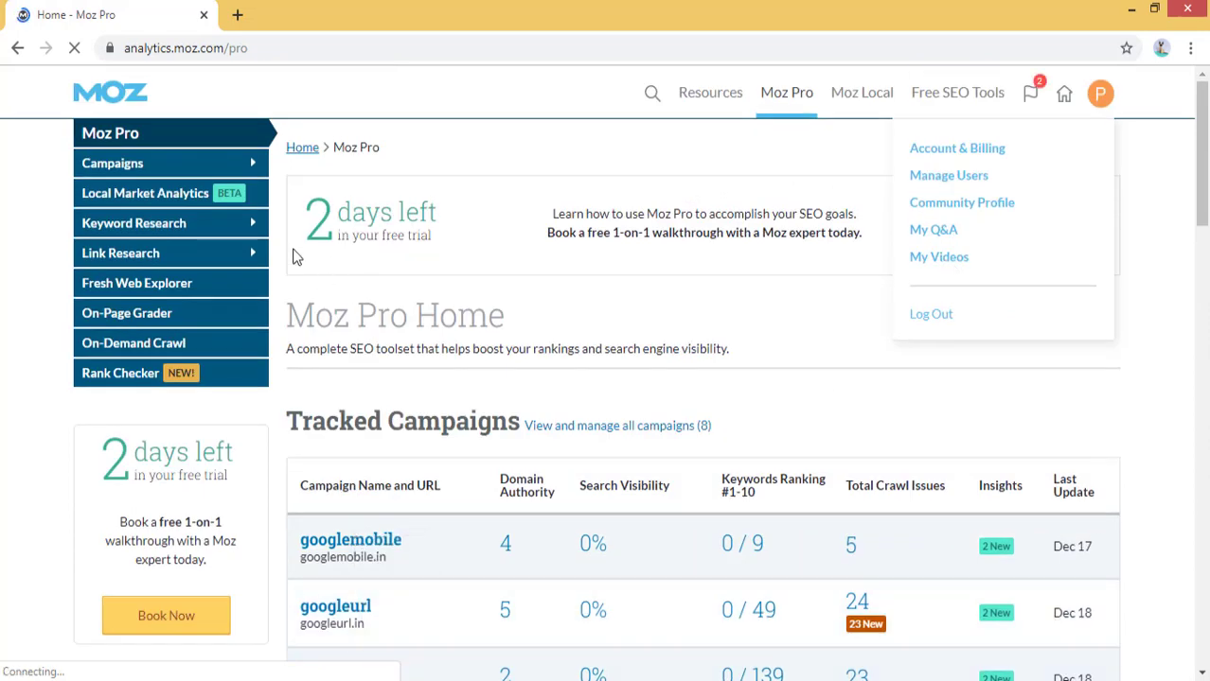